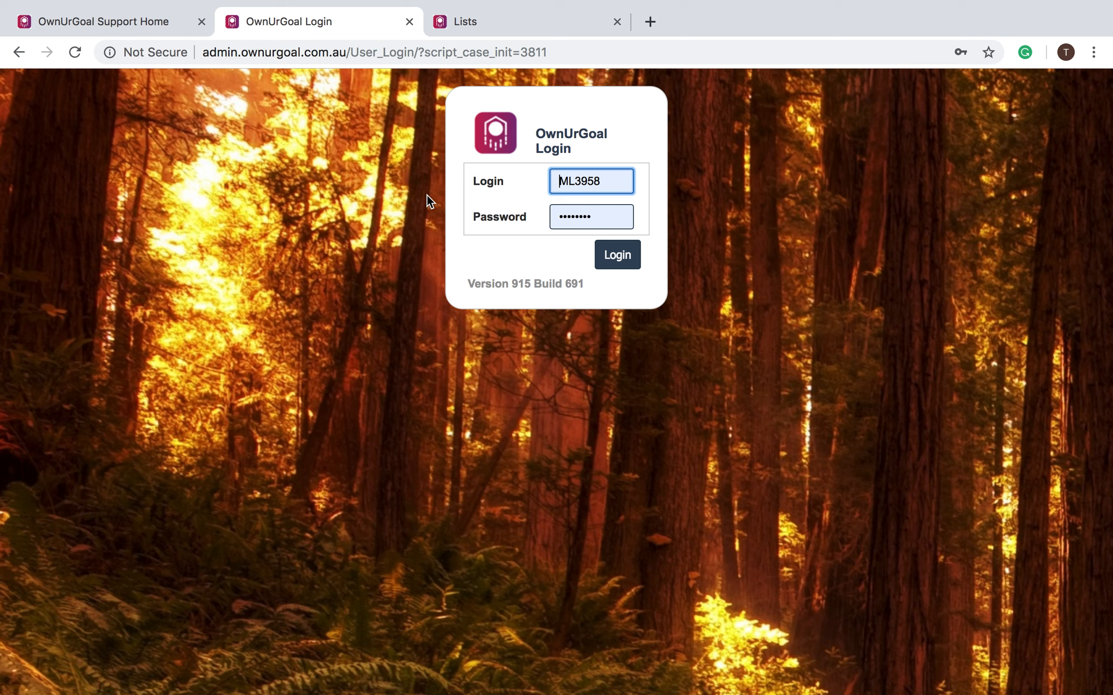
# - Log in to OwnUrGoal and go to the Data Testing Team's home page
pyautogui.click(626, 267)
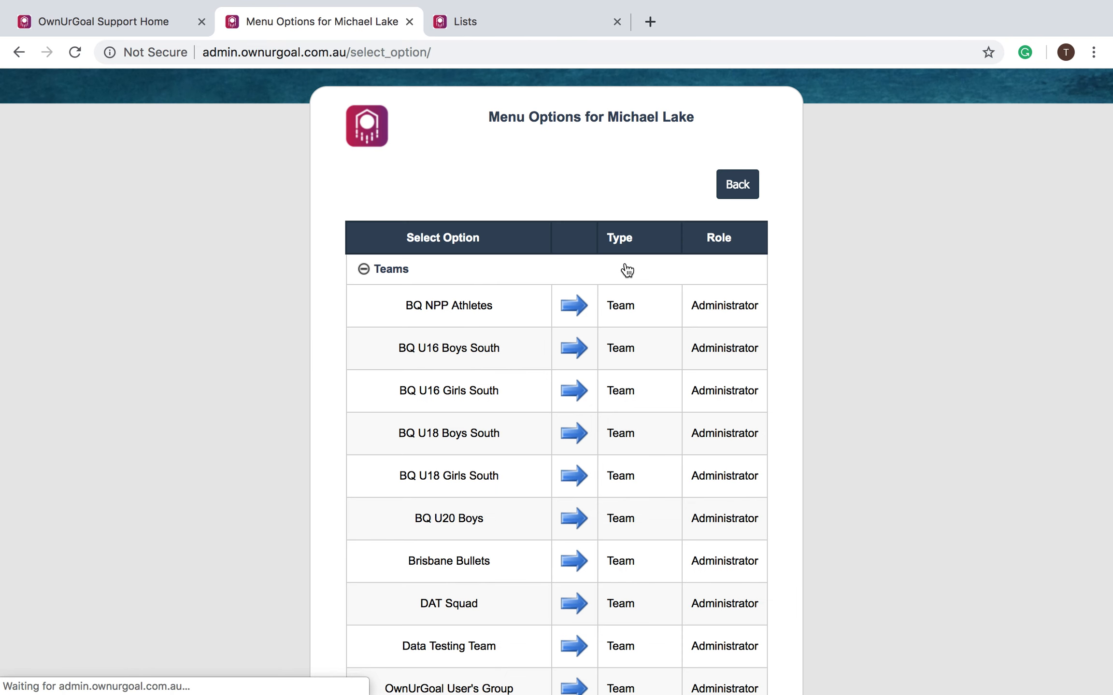
pyautogui.scroll(-5, 627, 270)
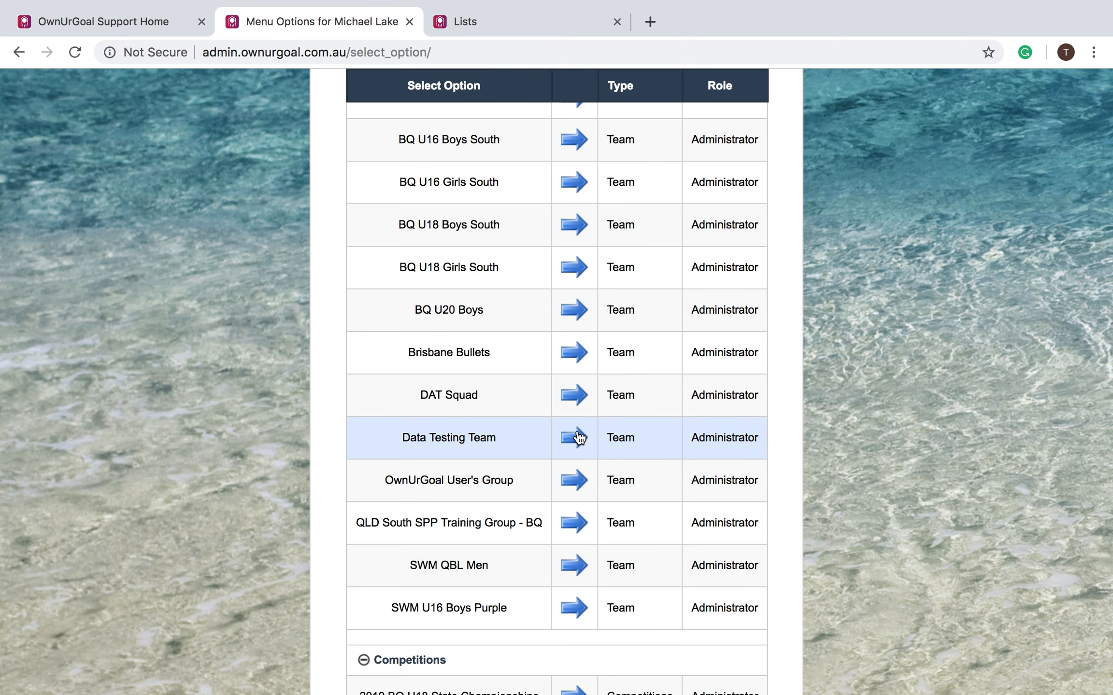
pyautogui.click(579, 438)
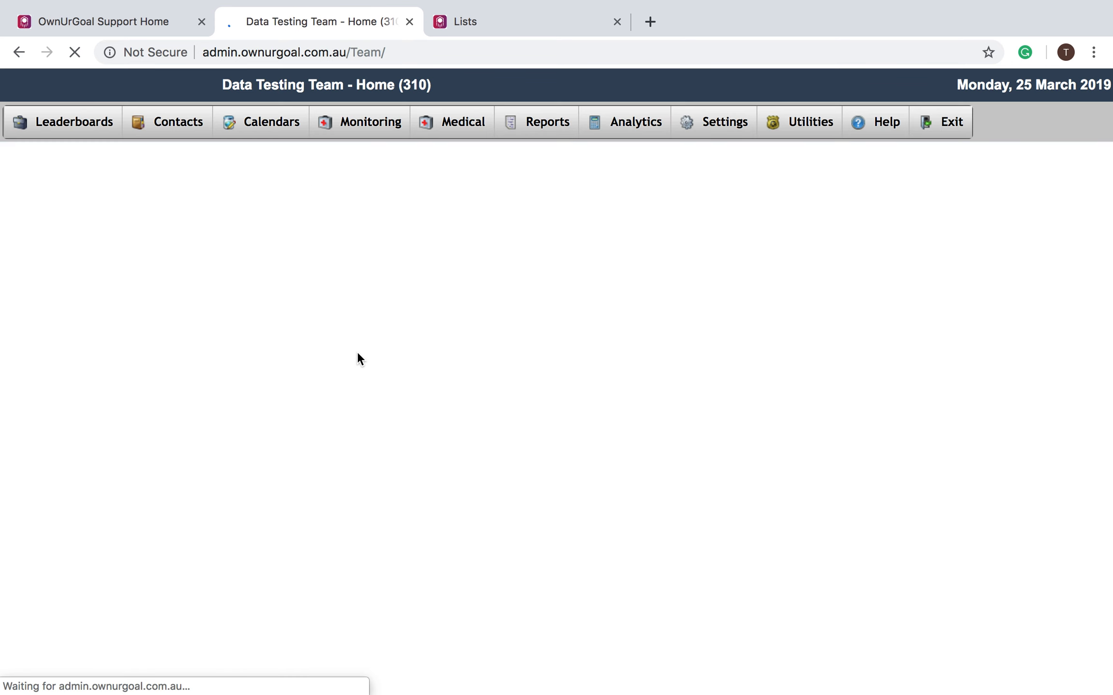
# - Open the Event Calendar from the Calendars menu, showing March 2019
pyautogui.click(300, 123)
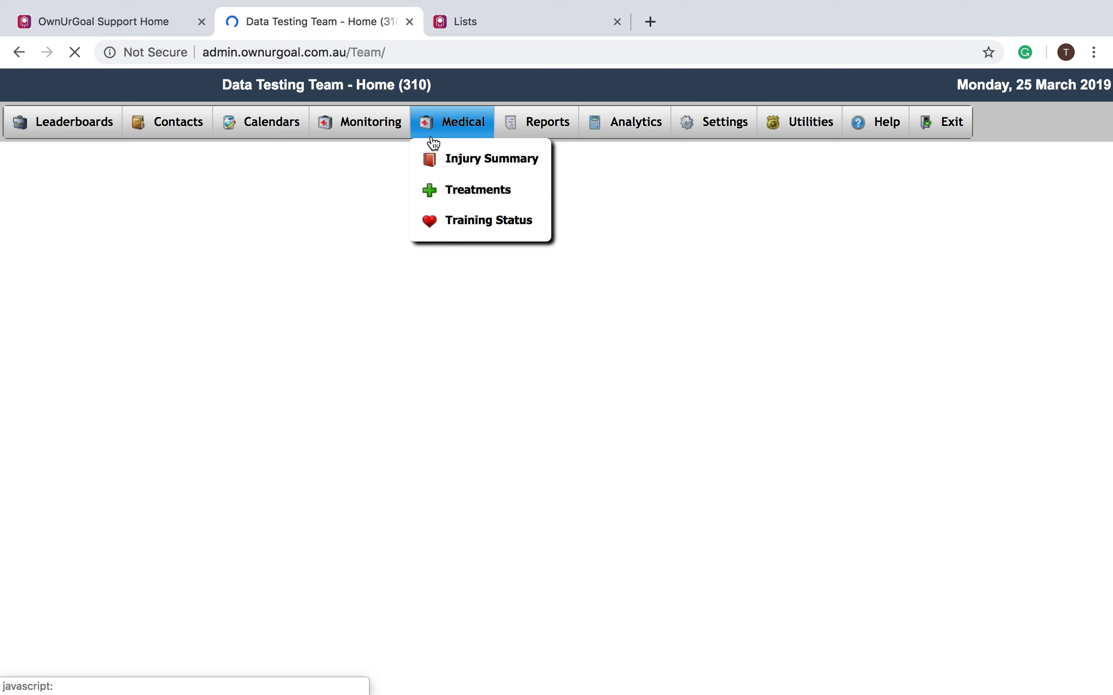
pyautogui.moveTo(695, 137)
pyautogui.moveTo(279, 134)
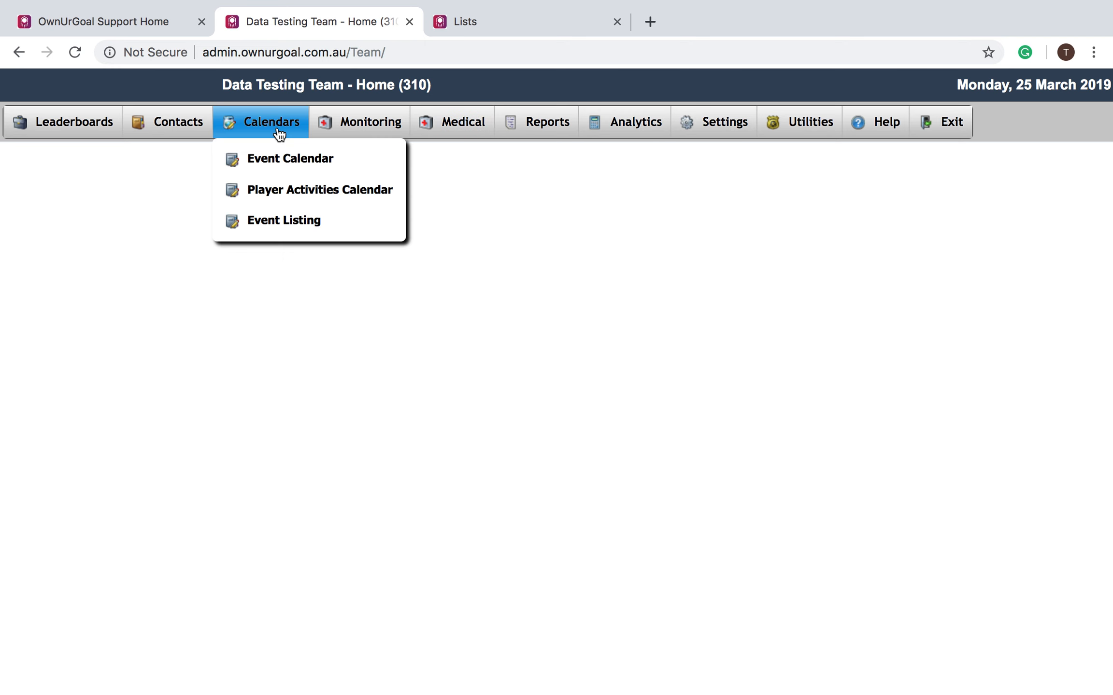
pyautogui.click(281, 160)
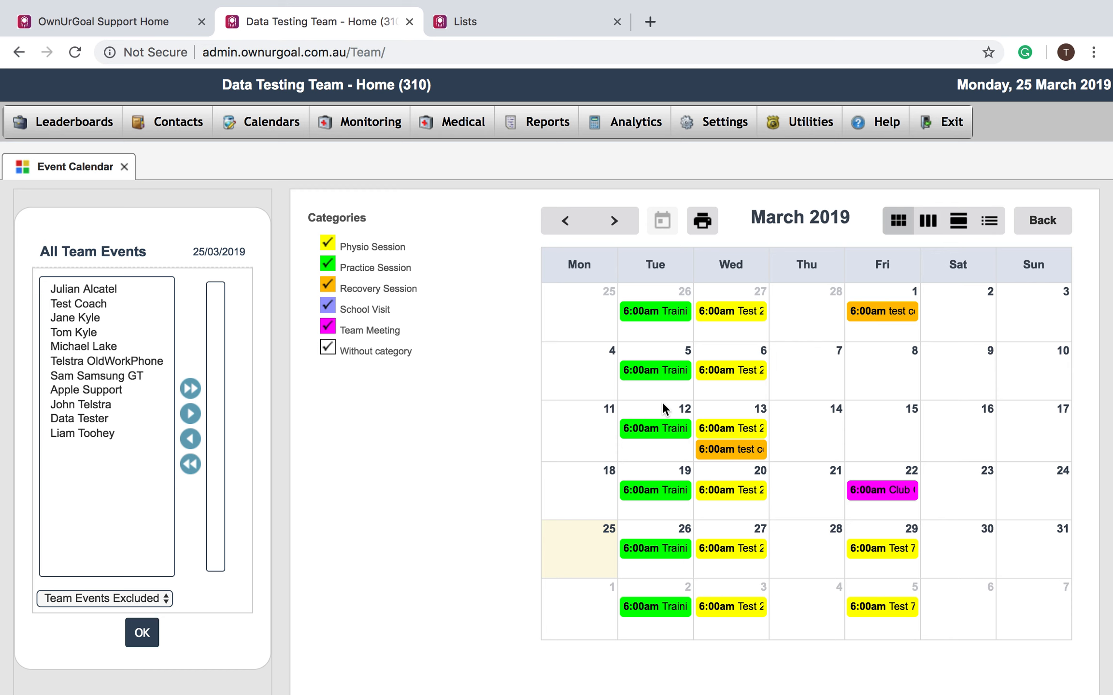
# - Start a new event on 28 March 2019 and review event types without choosing one
pyautogui.click(819, 549)
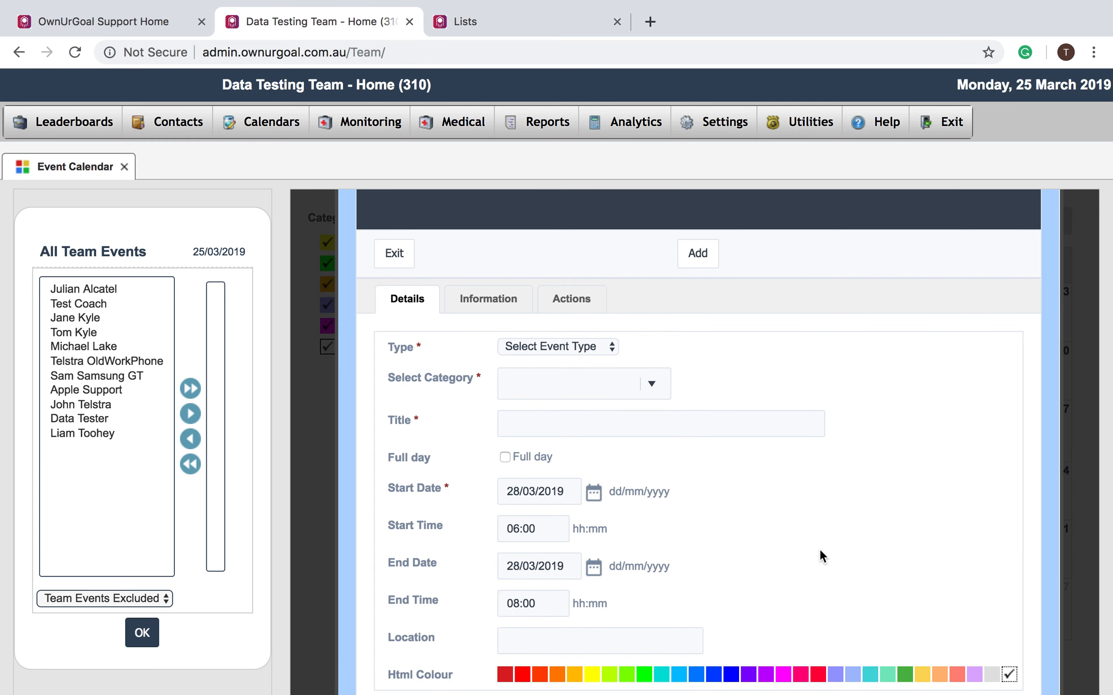
pyautogui.click(598, 349)
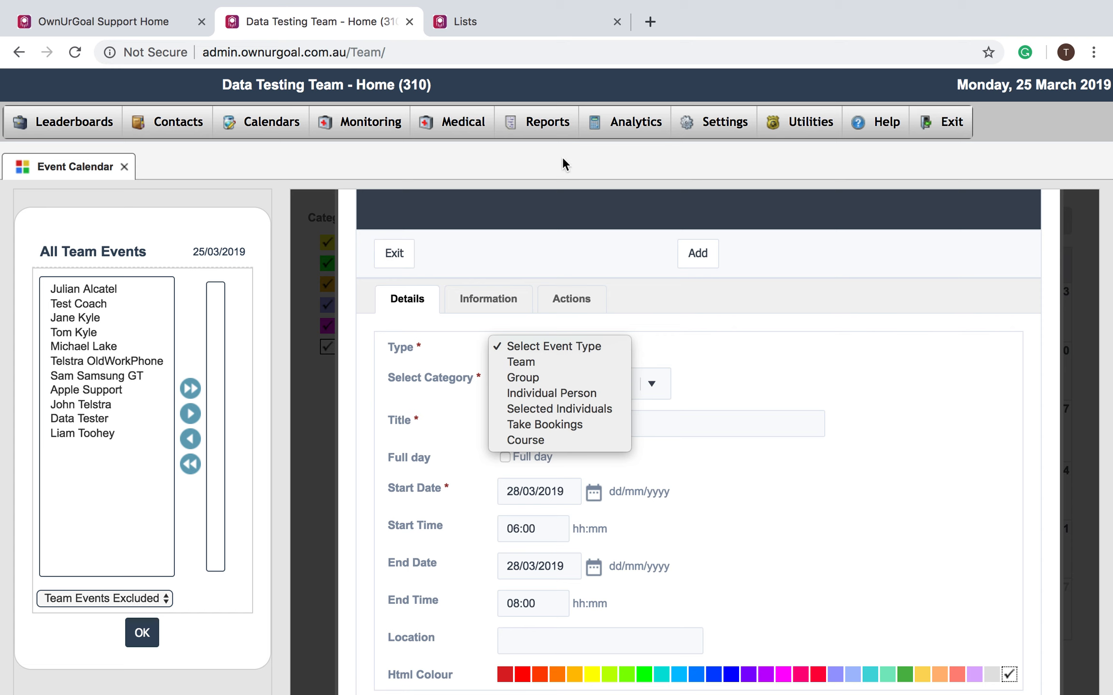
pyautogui.click(693, 176)
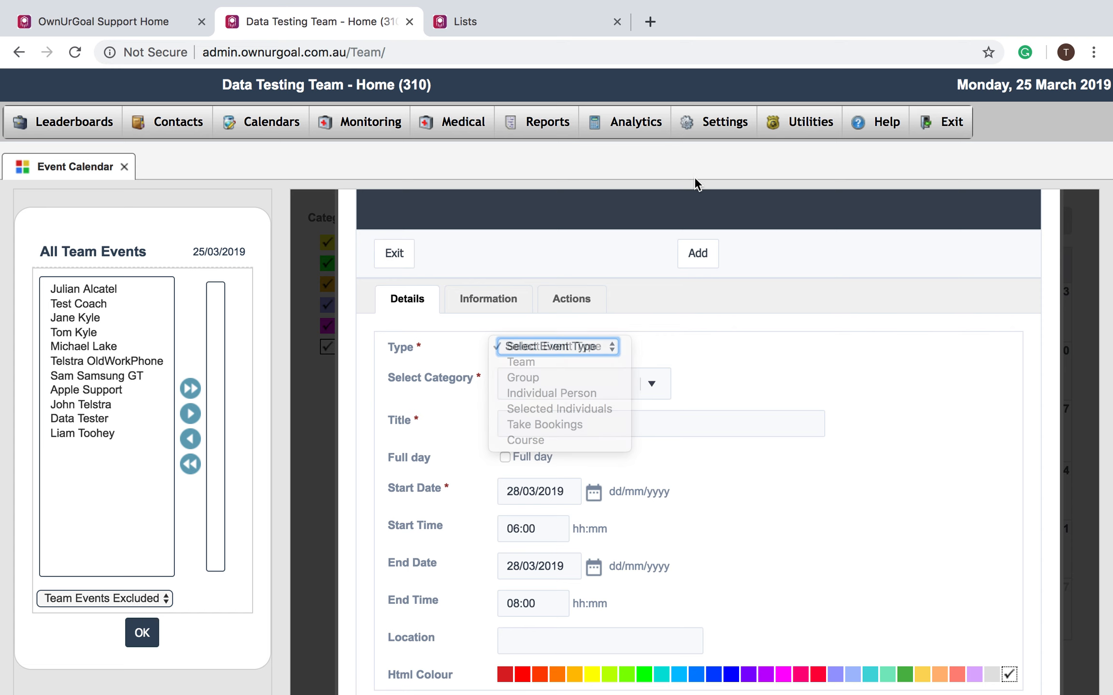
pyautogui.moveTo(723, 124)
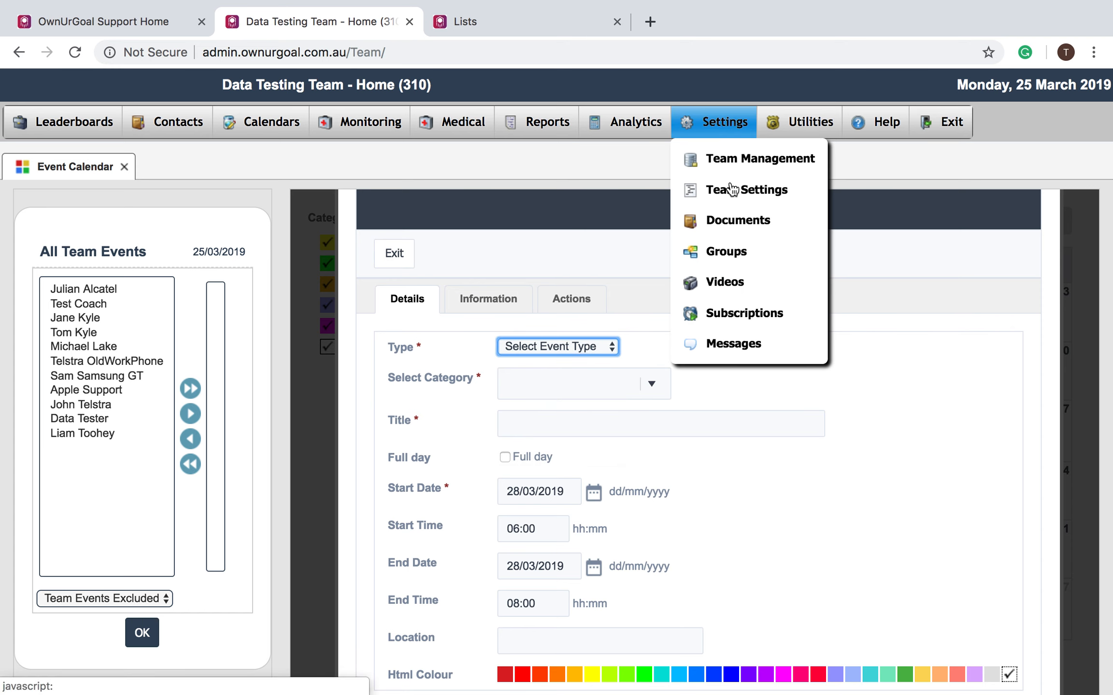
# - Start a new record in Settings > Groups
pyautogui.click(737, 253)
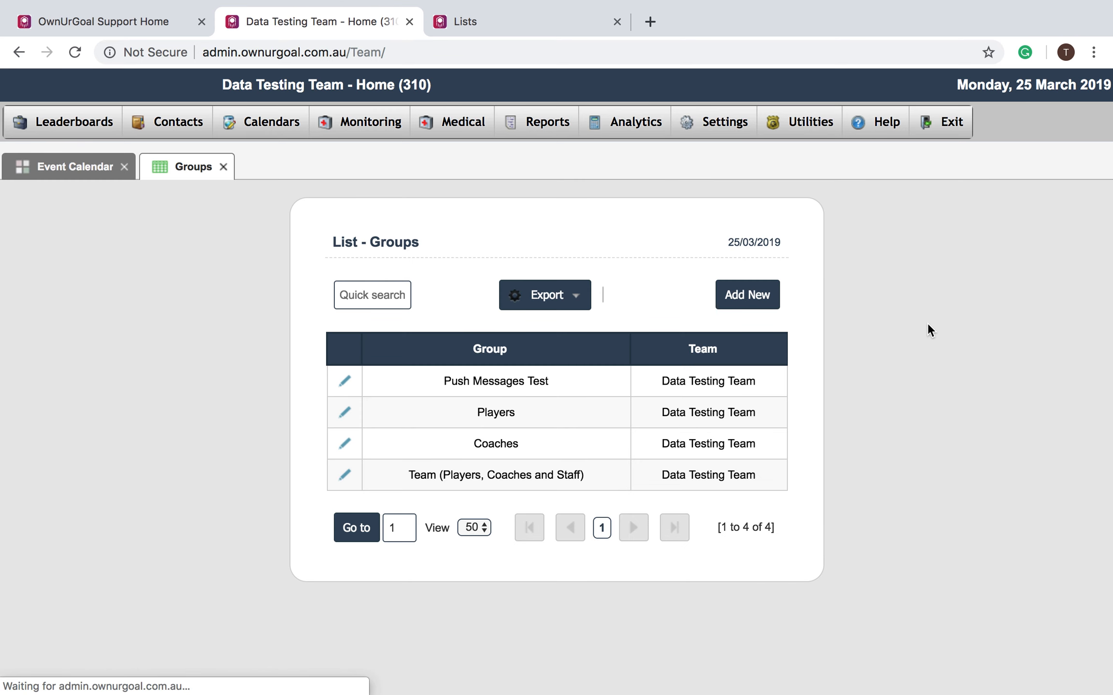
pyautogui.click(757, 295)
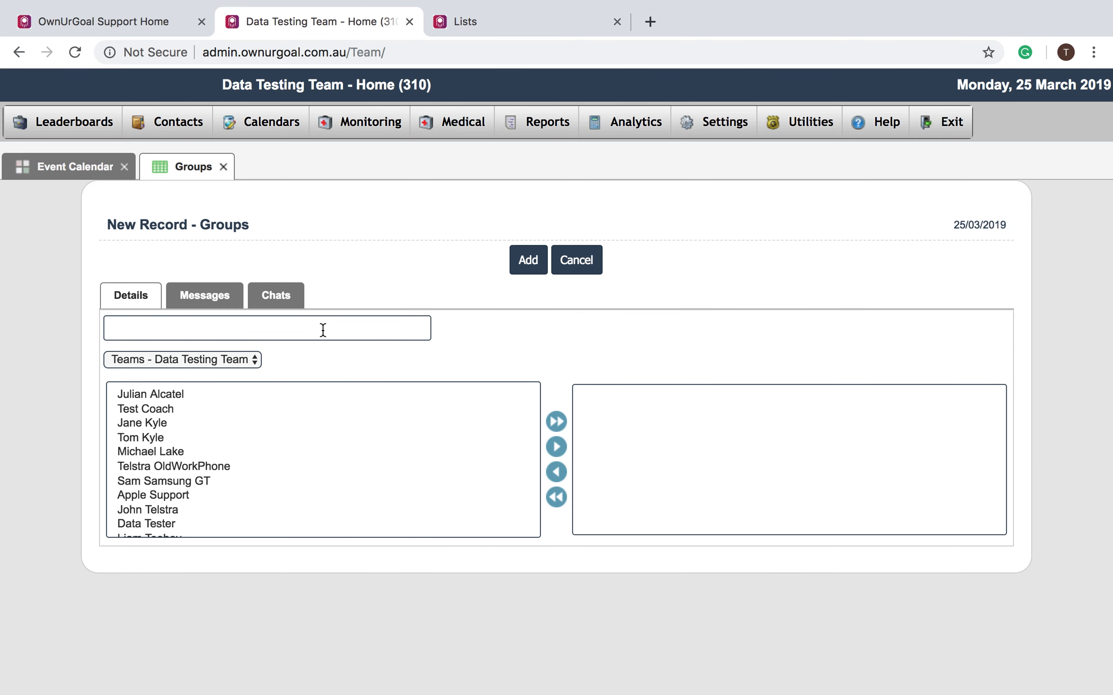
pyautogui.click(322, 329)
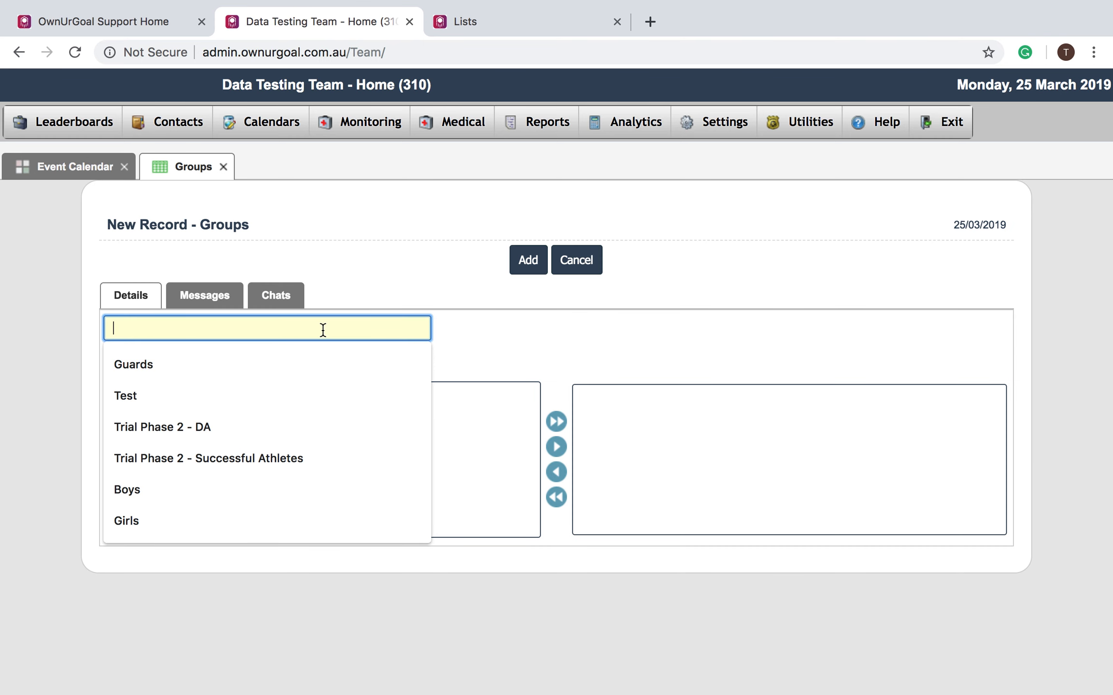
pyautogui.click(359, 275)
# - Move three selected team members into the group, then return to the Event Calendar
pyautogui.click(136, 452)
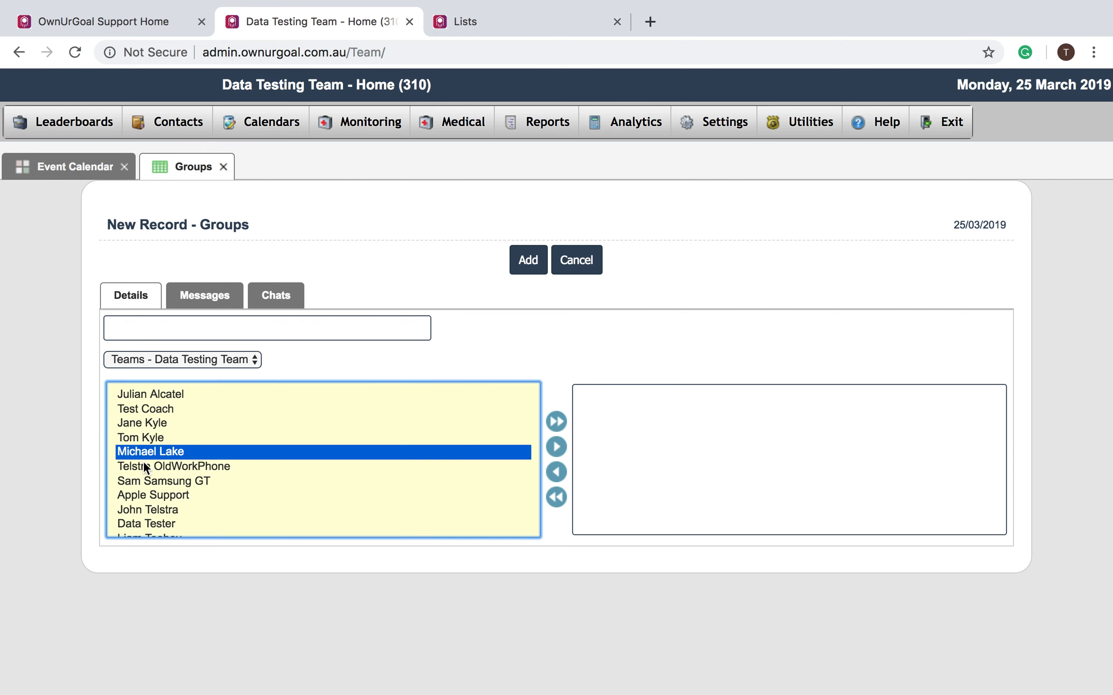
pyautogui.rightClick(150, 480)
pyautogui.click(225, 441)
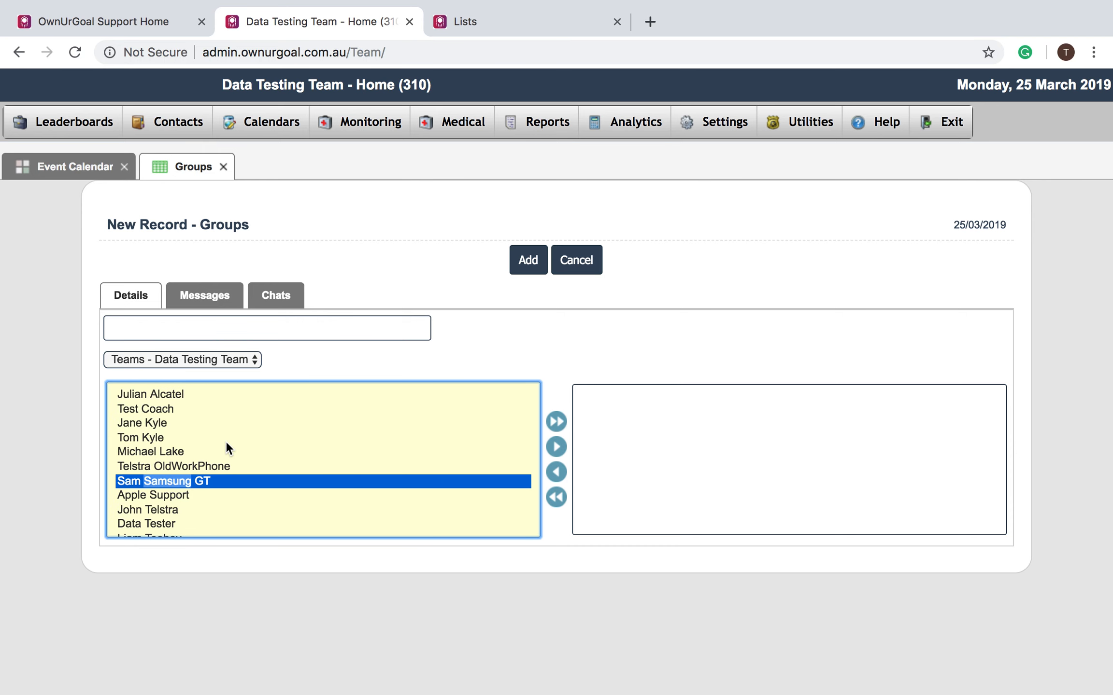
pyautogui.keyDown('super'); pyautogui.click(163, 445); pyautogui.keyUp('super')
pyautogui.keyDown('super'); pyautogui.click(156, 437); pyautogui.keyUp('super')
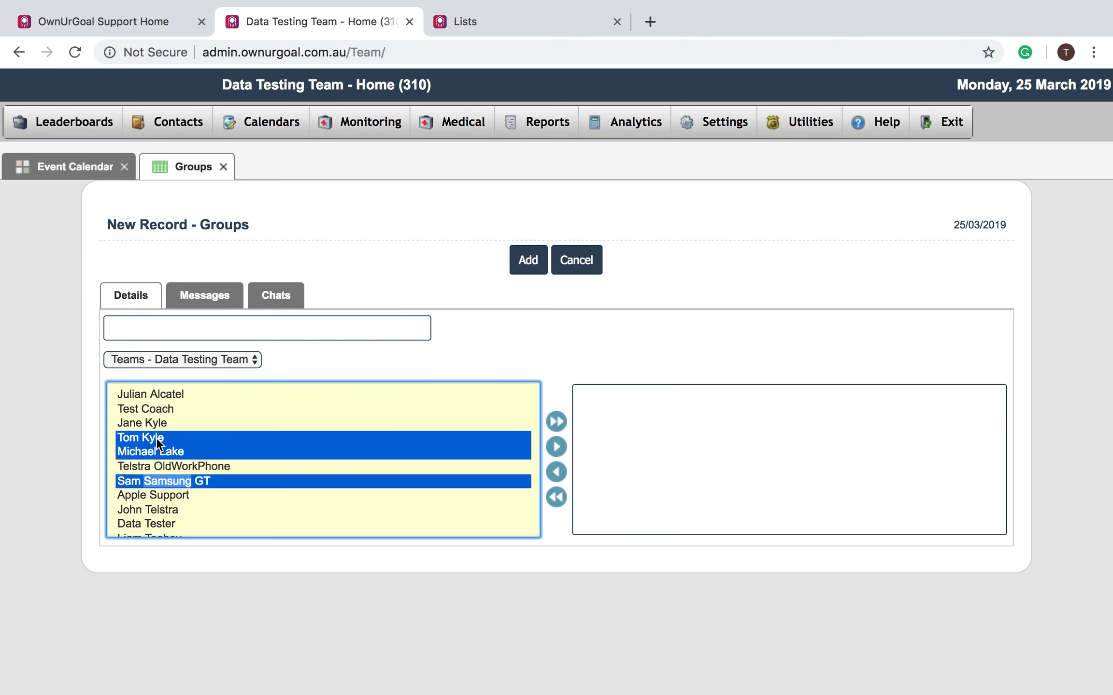
pyautogui.click(556, 447)
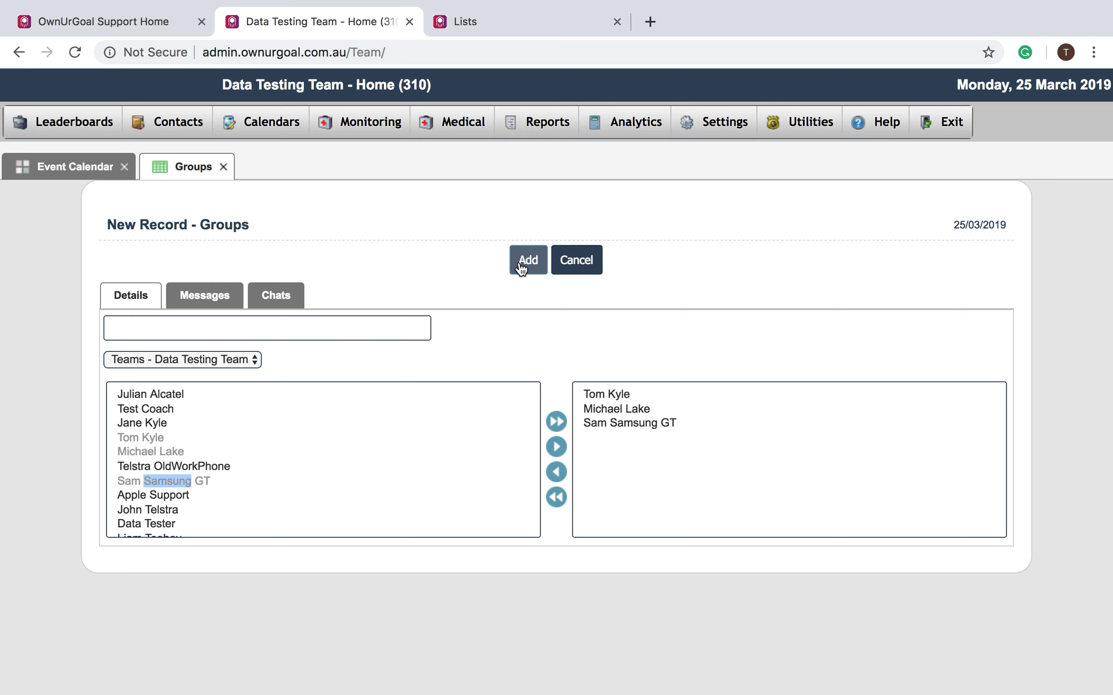
pyautogui.click(81, 175)
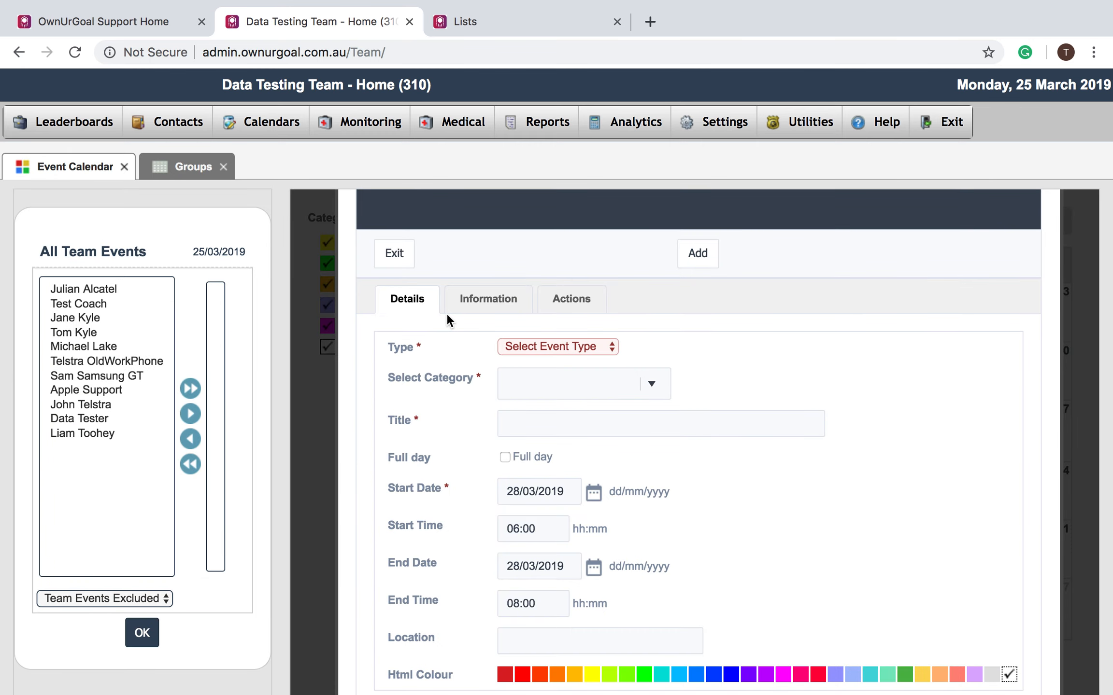
# - Set the event type to Team and browse the category list without picking one
pyautogui.click(538, 345)
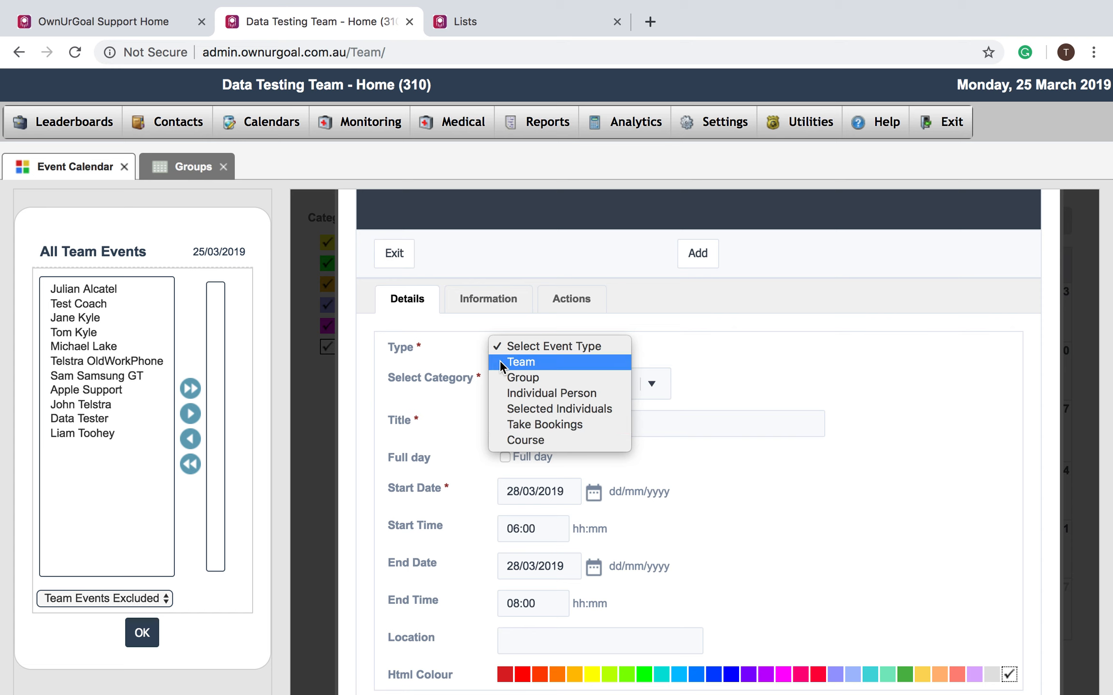
pyautogui.click(515, 362)
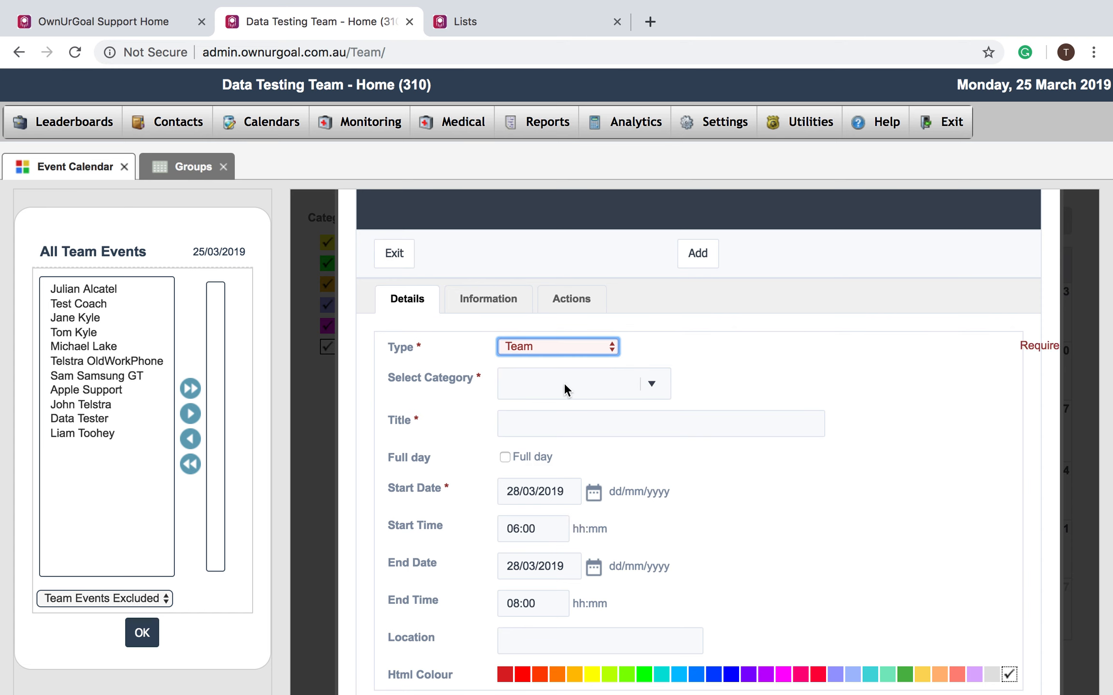
pyautogui.click(650, 385)
pyautogui.scroll(-1, 629, 444)
pyautogui.scroll(-3, 629, 444)
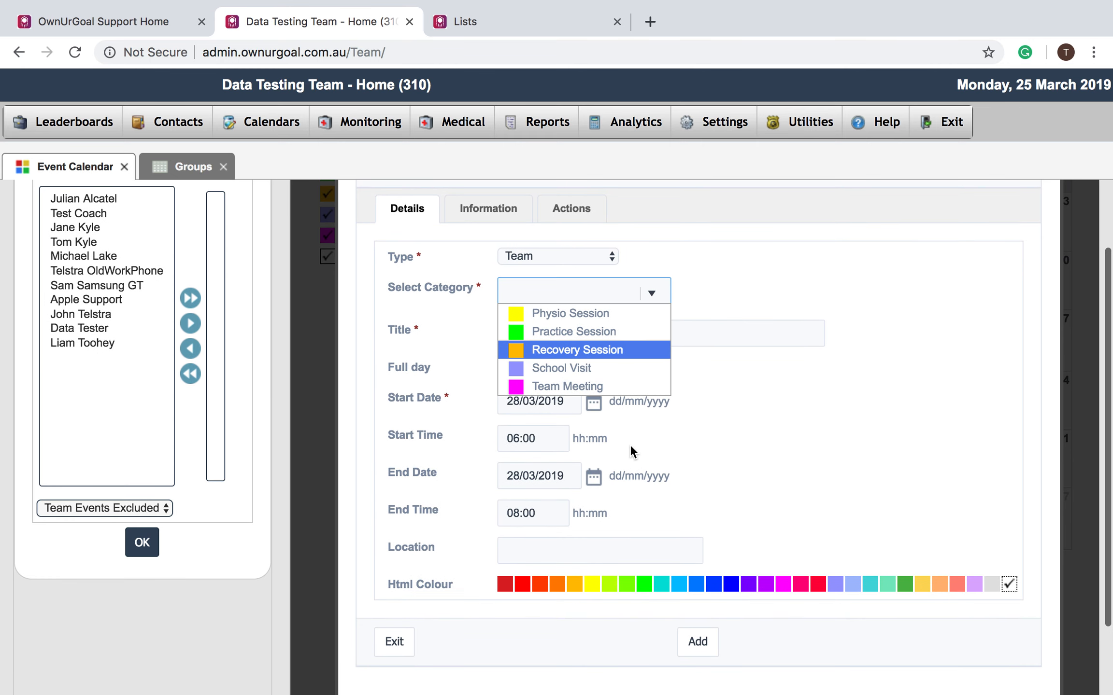
pyautogui.scroll(2, 610, 350)
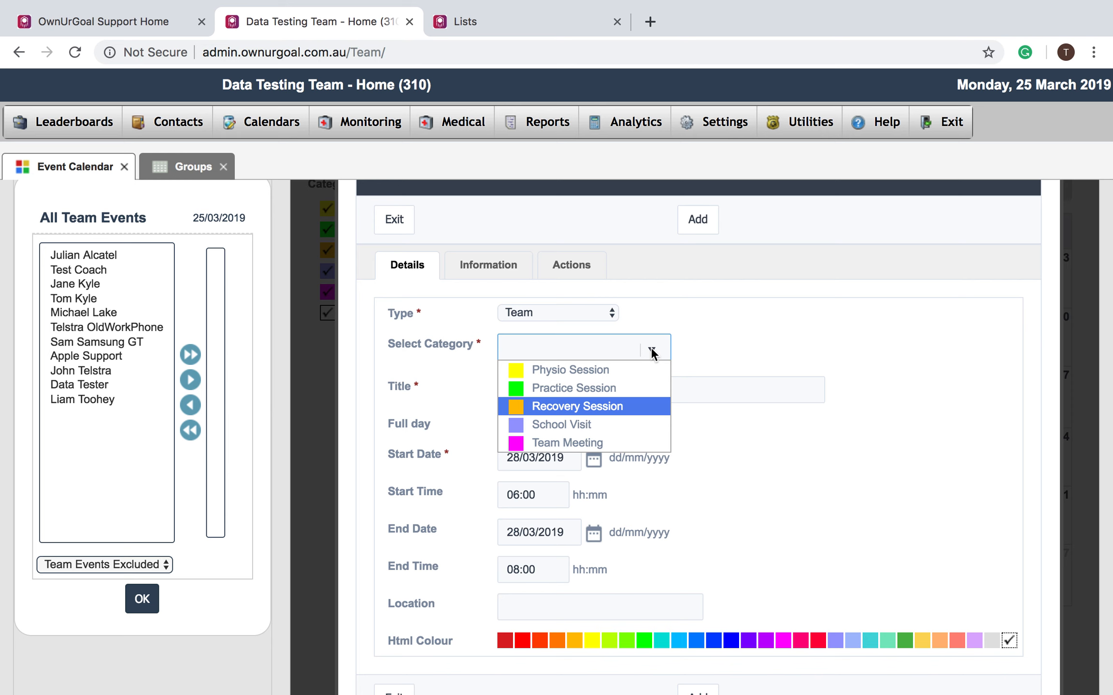
pyautogui.click(734, 358)
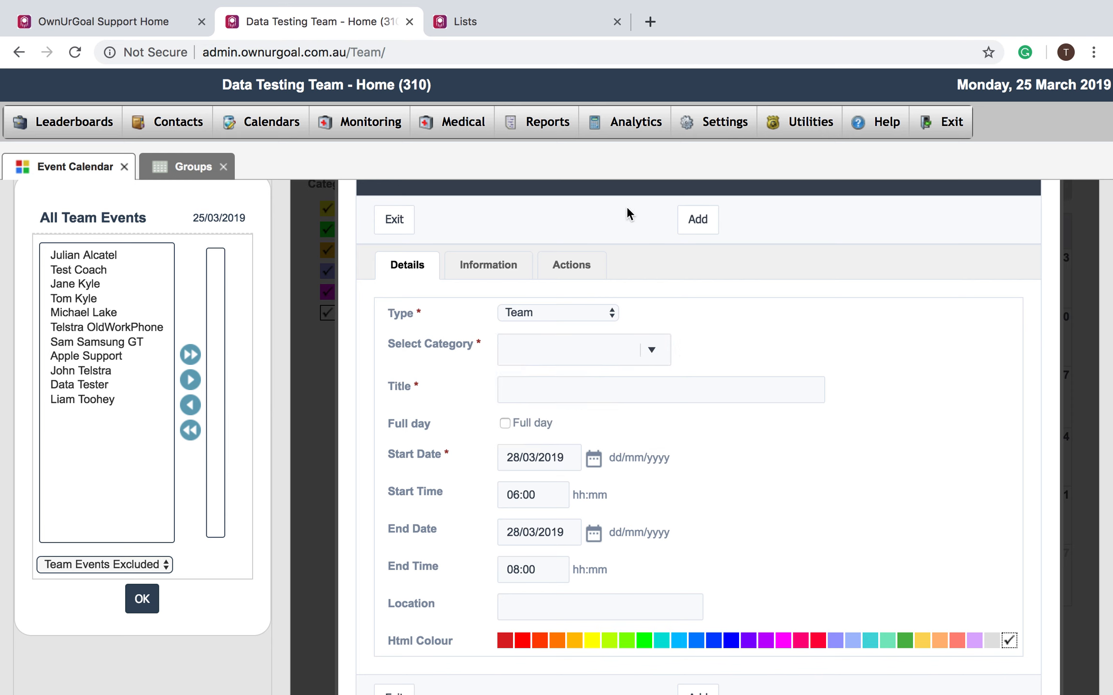
pyautogui.moveTo(710, 135)
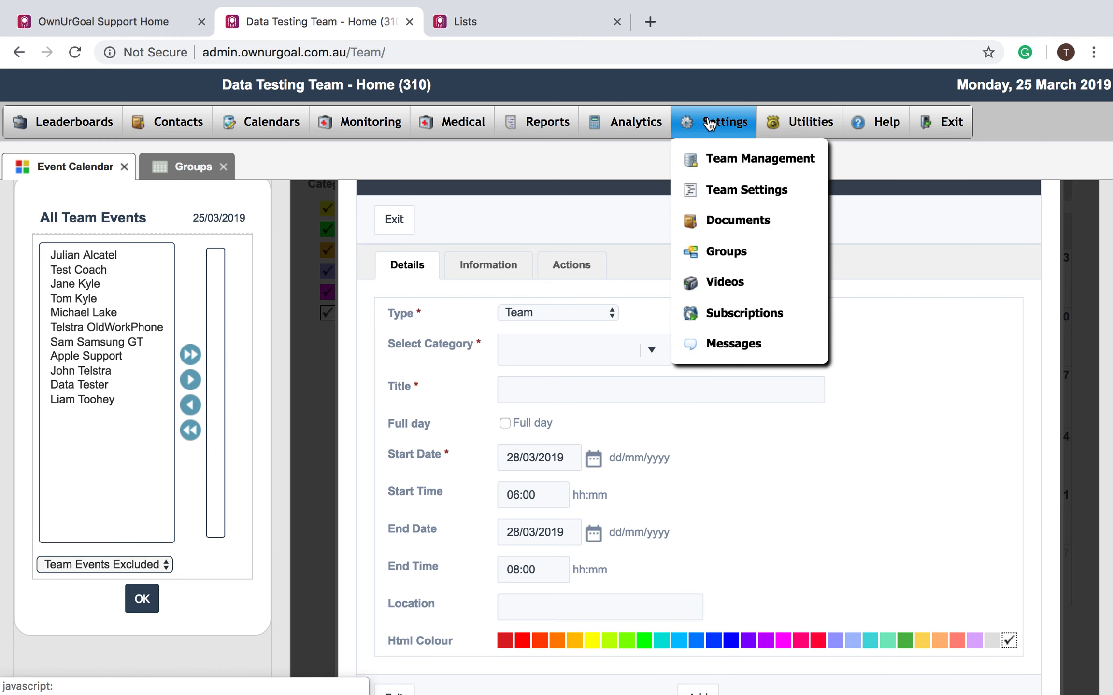
# - Start a new Team Settings record of type Event Categories
pyautogui.click(730, 196)
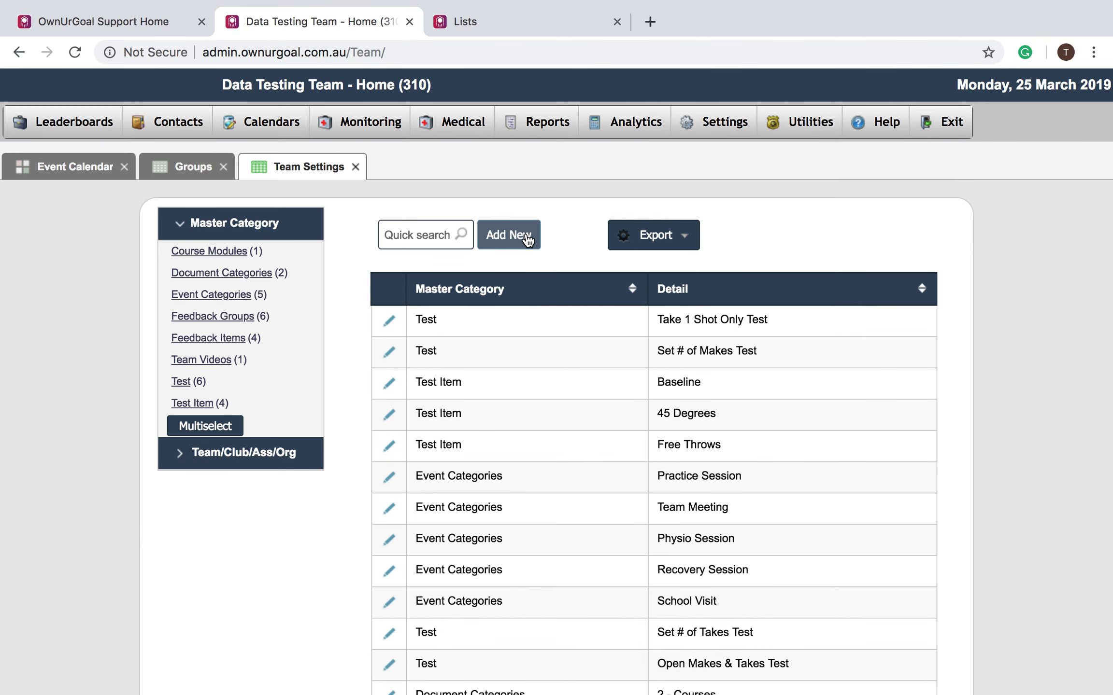
pyautogui.click(526, 235)
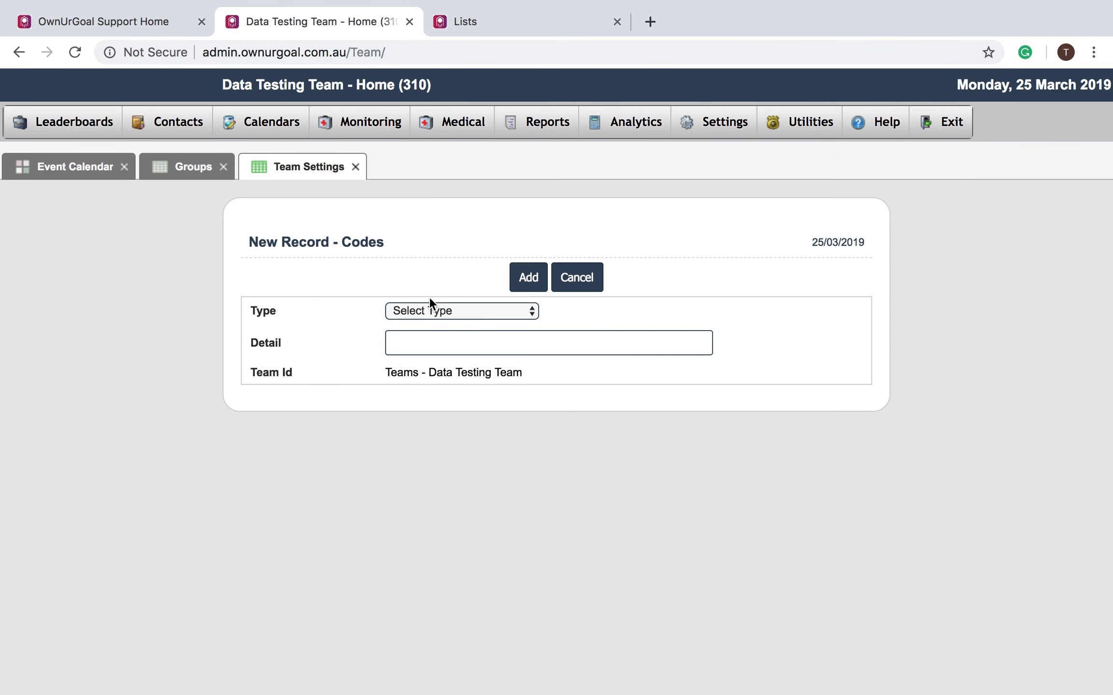
pyautogui.click(427, 312)
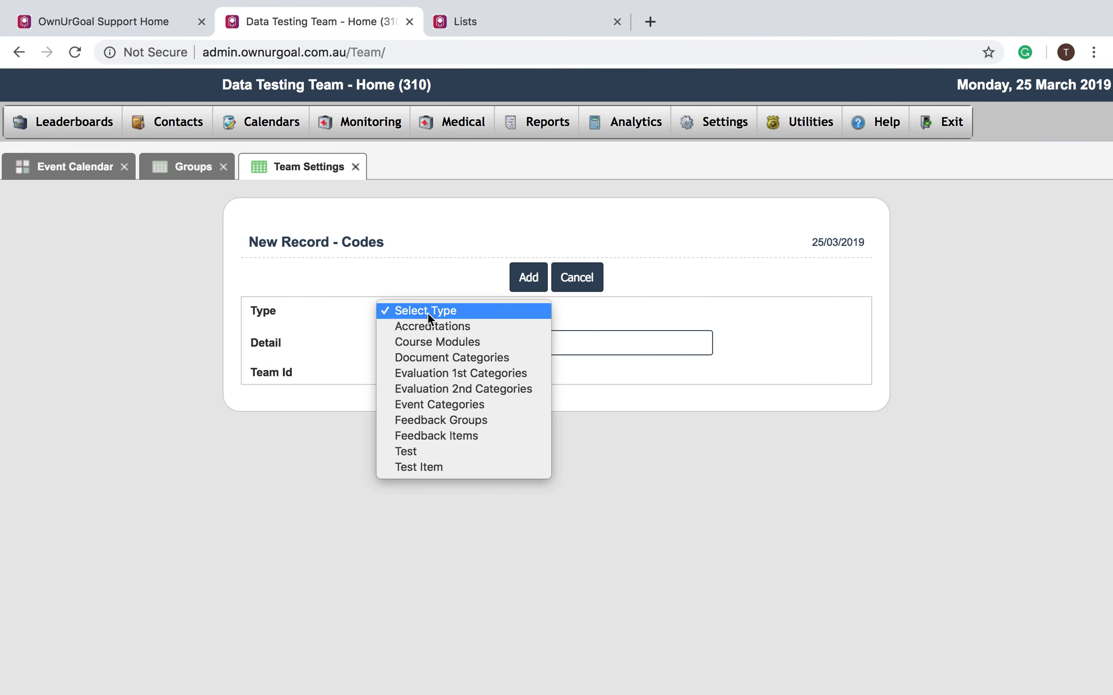
pyautogui.click(428, 405)
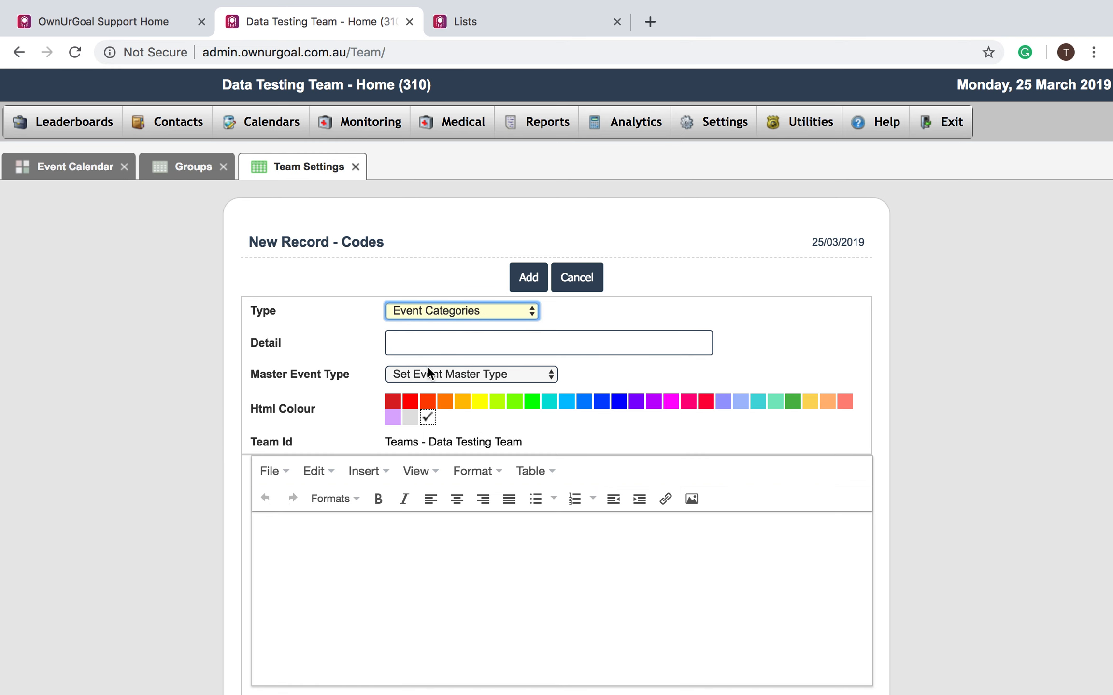
# - Enter 'Test' as the category detail, leaving Master Event Type unset
pyautogui.click(426, 342)
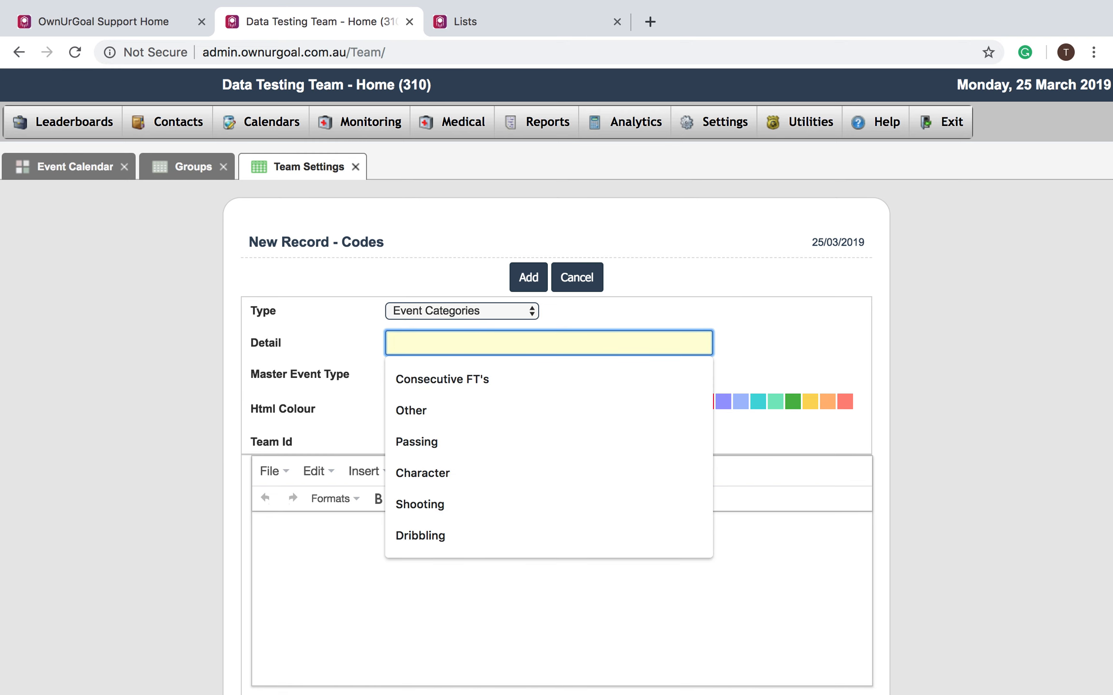
pyautogui.write('Test')
pyautogui.click(553, 323)
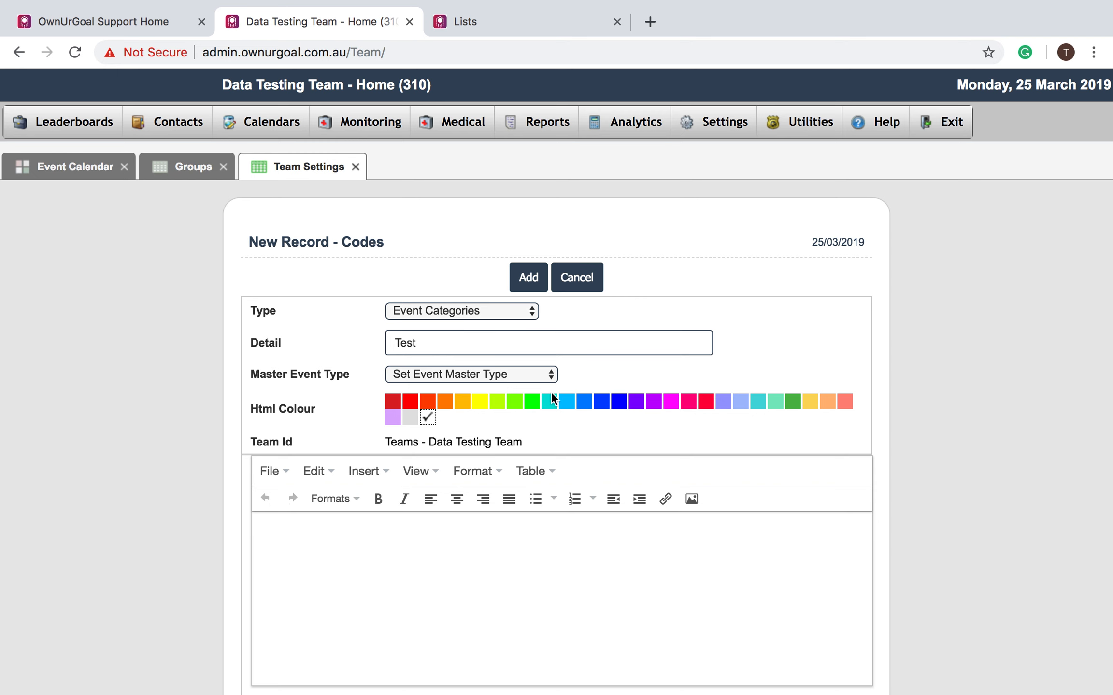
pyautogui.click(534, 375)
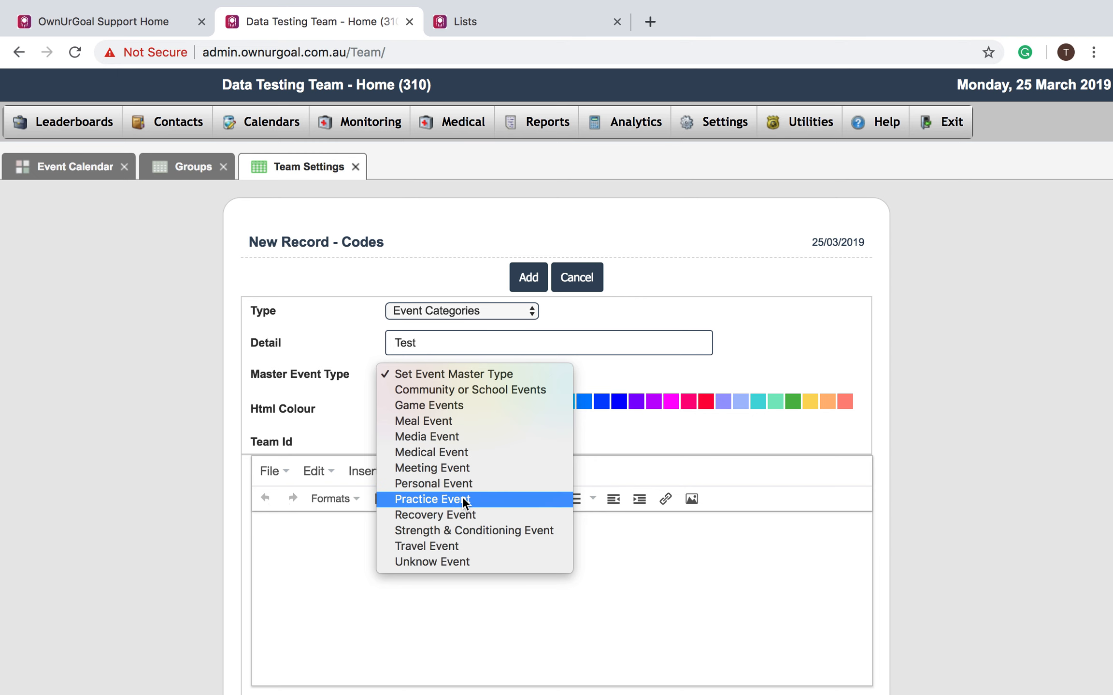
pyautogui.click(345, 332)
pyautogui.scroll(-2, 345, 338)
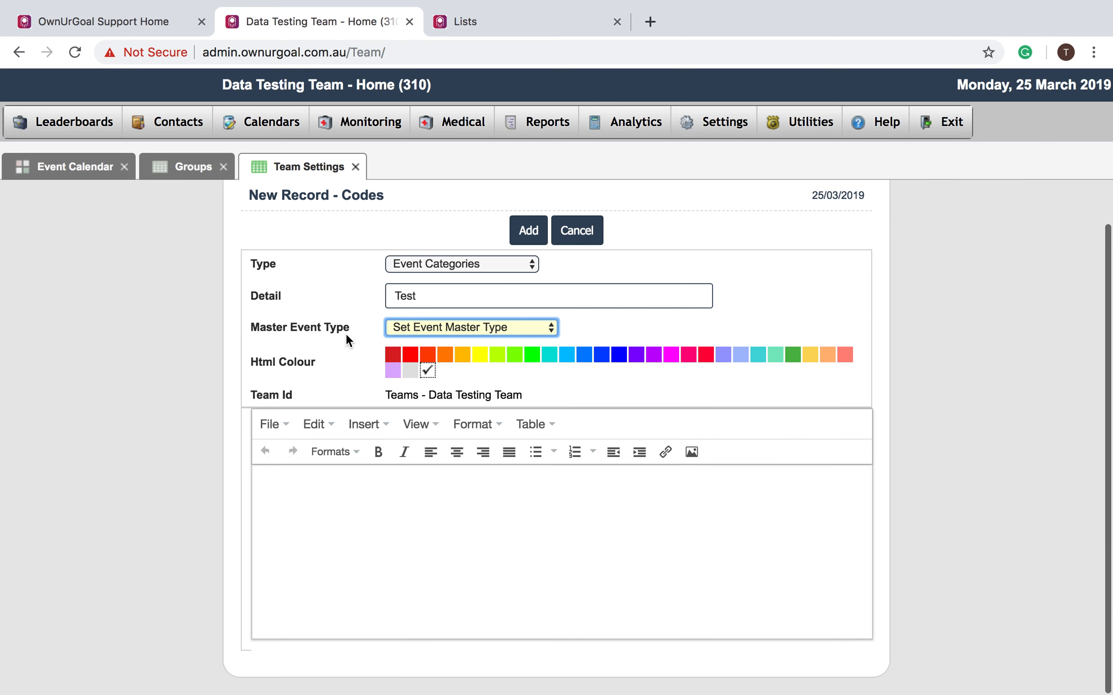
pyautogui.click(393, 516)
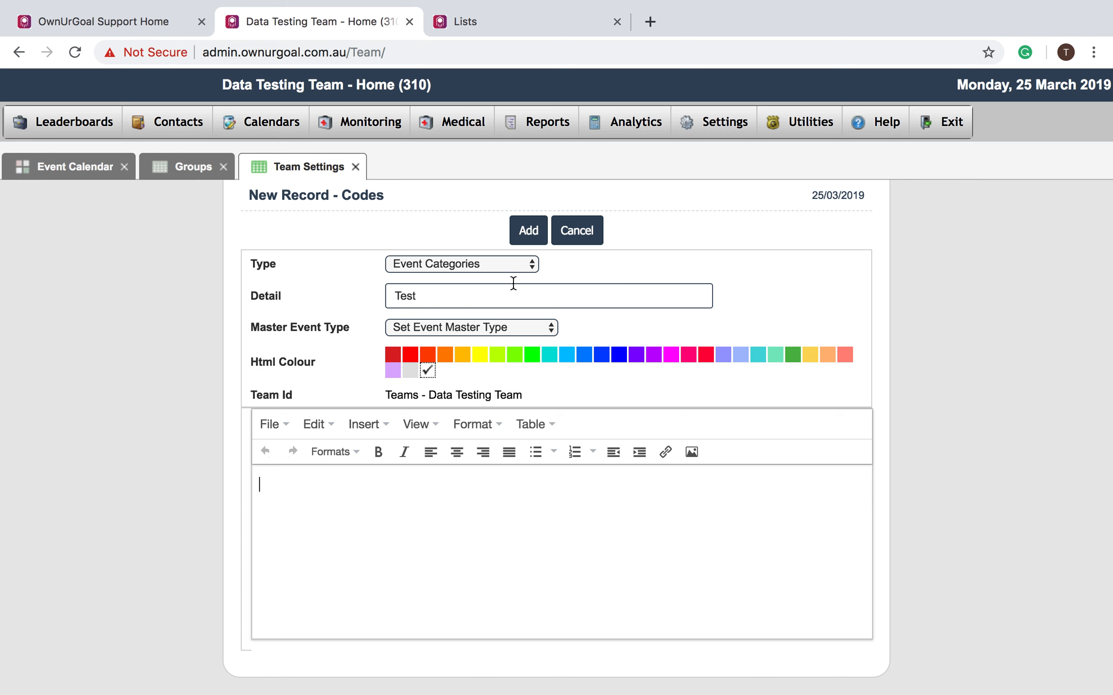
# - Back on the calendar, set the event category to Practice Session and title it 'Training'
pyautogui.click(67, 178)
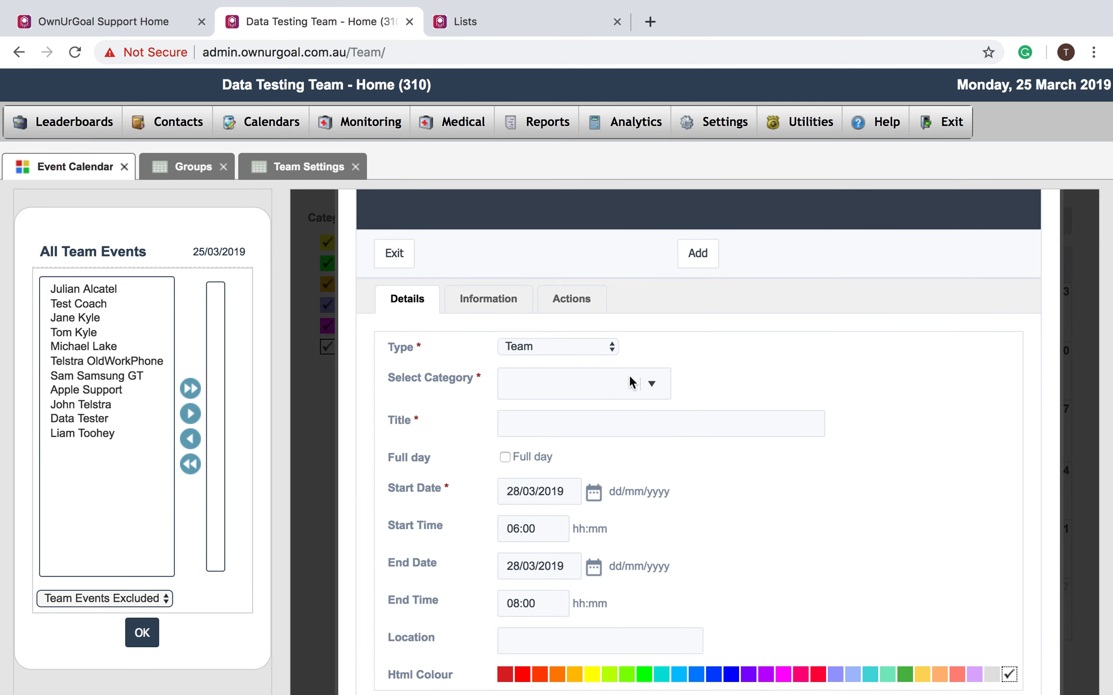
pyautogui.click(651, 385)
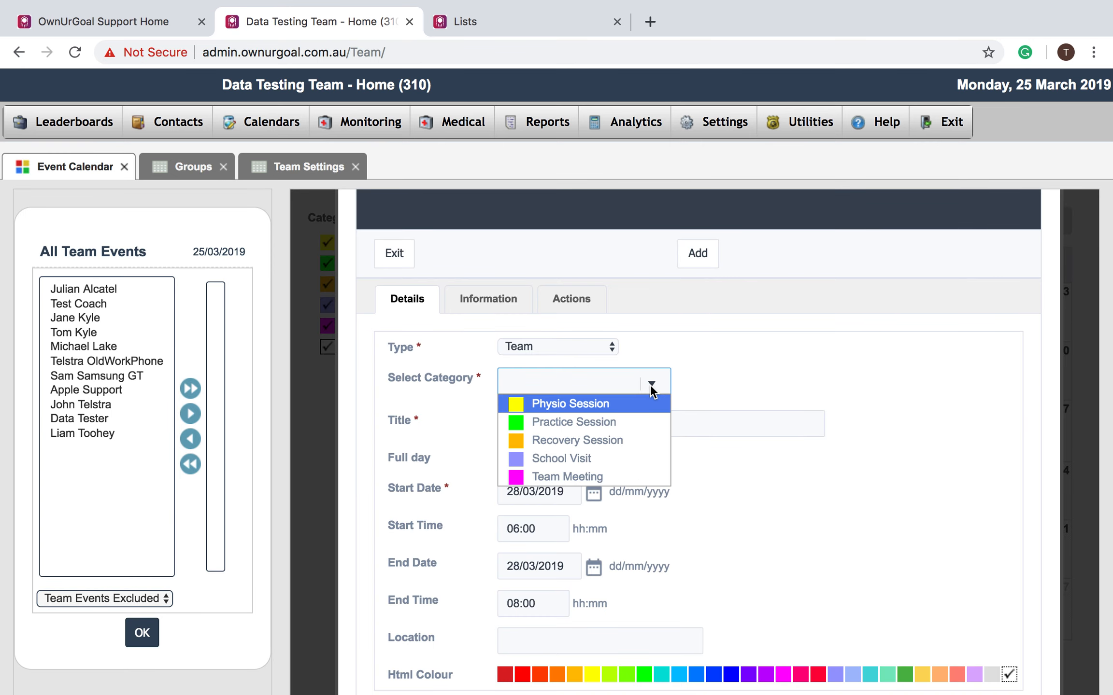
pyautogui.click(613, 423)
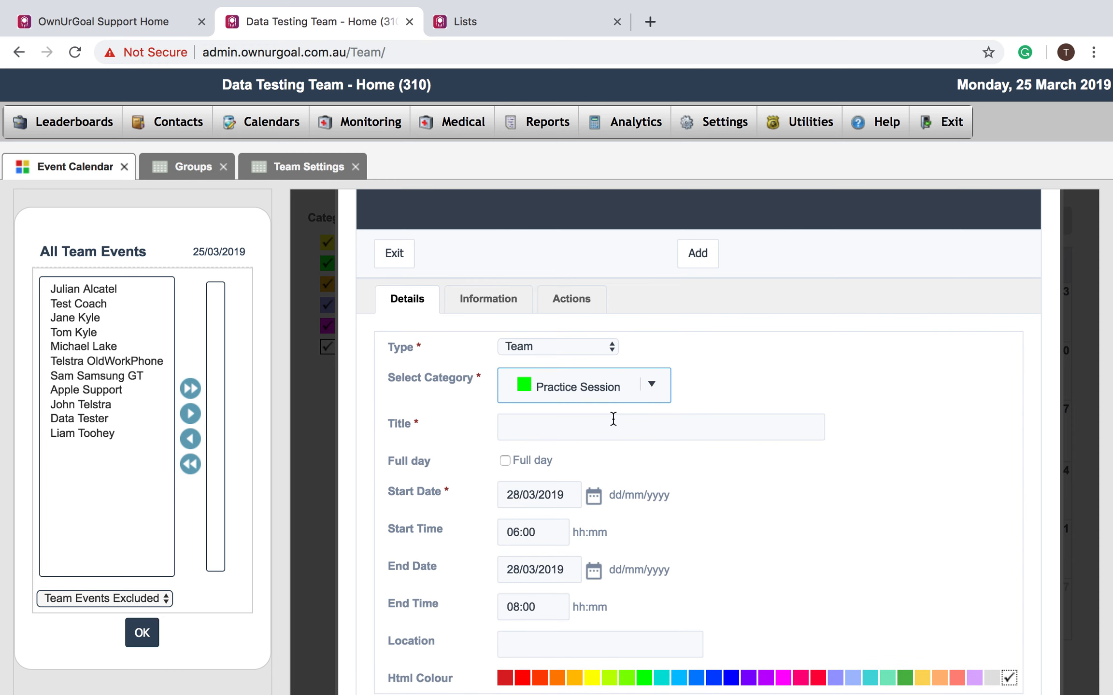
pyautogui.click(595, 426)
pyautogui.write('Training')
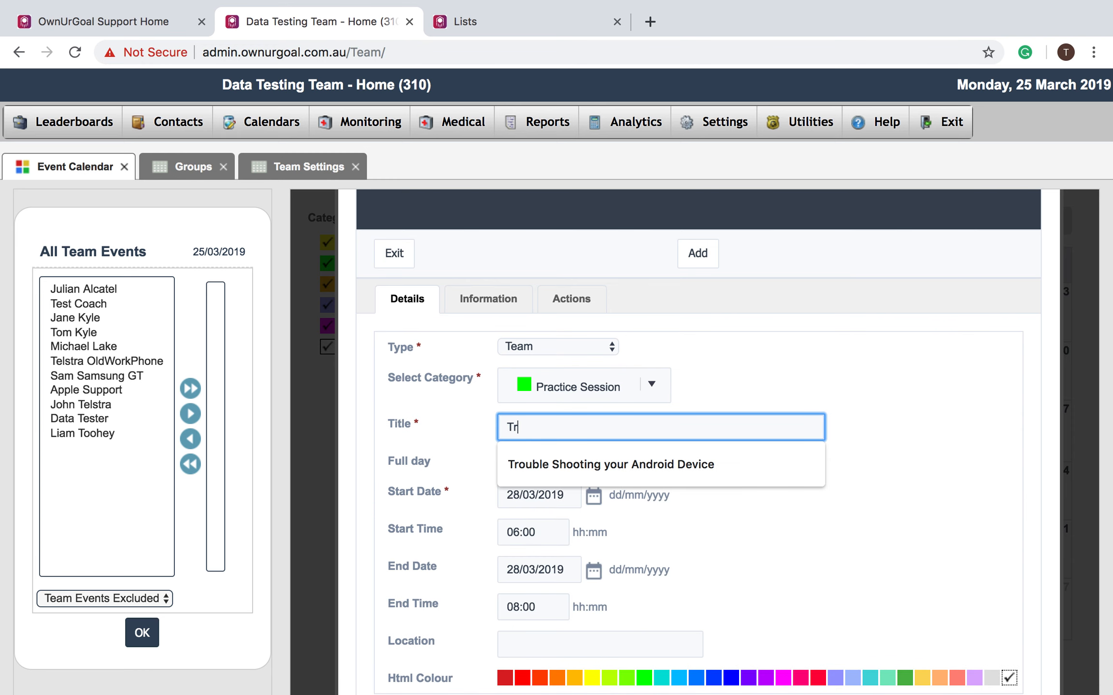
pyautogui.click(697, 493)
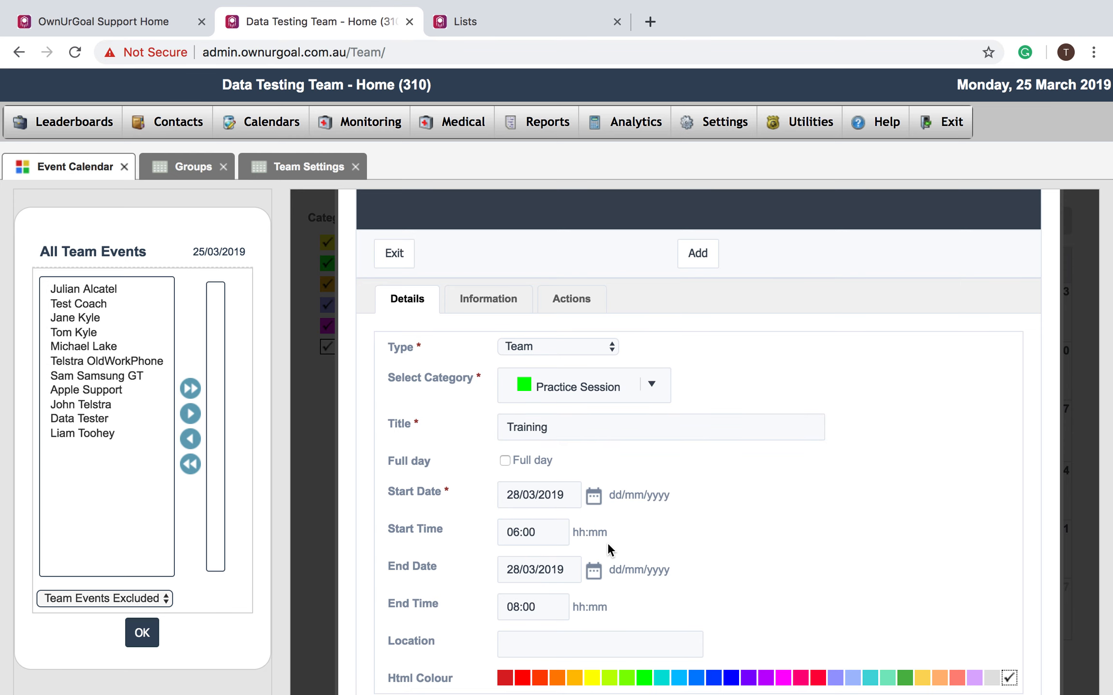
# - Confirm the start date stays 28/03/2019 in the date picker
pyautogui.scroll(-1, 606, 543)
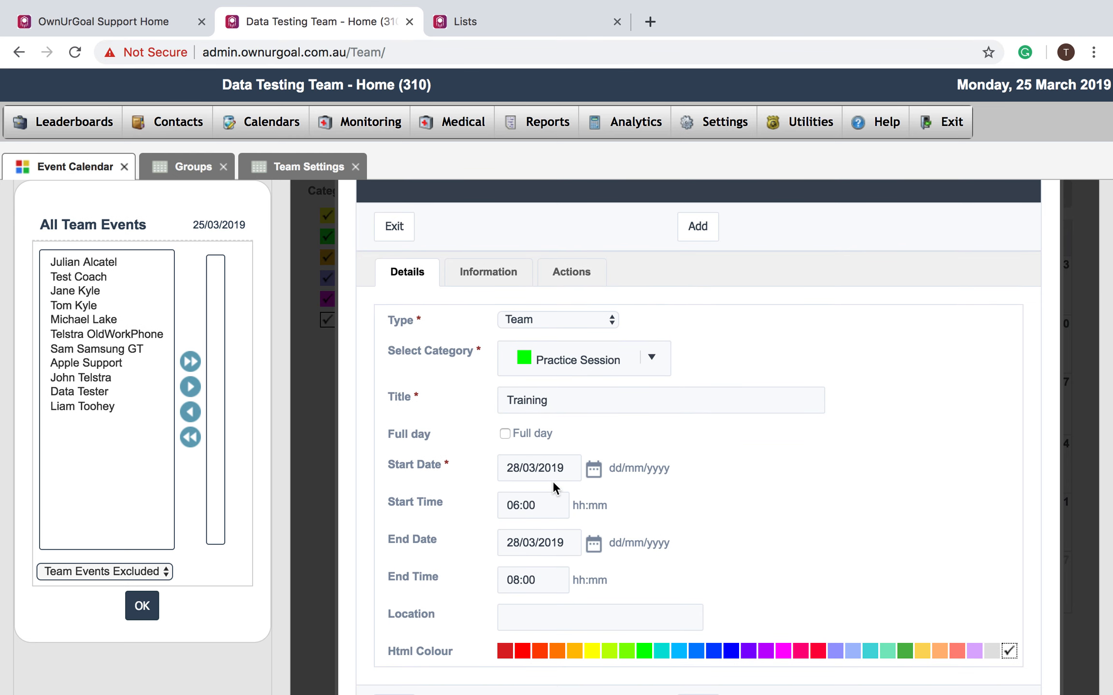
pyautogui.click(593, 471)
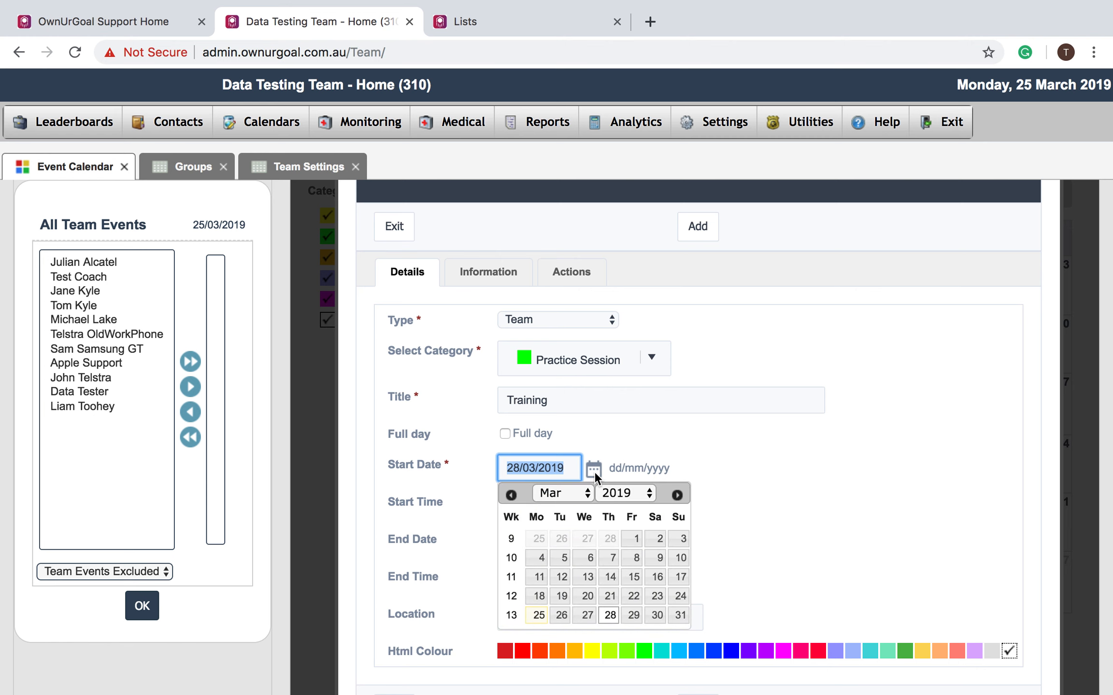
pyautogui.click(773, 478)
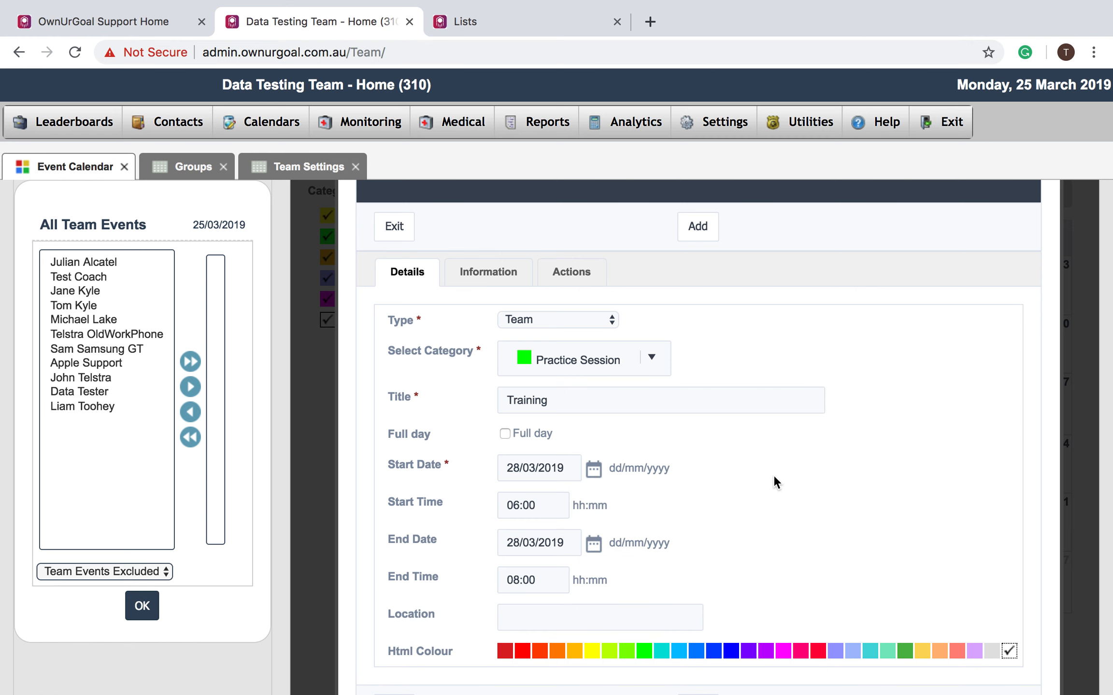
pyautogui.scroll(-2, 772, 475)
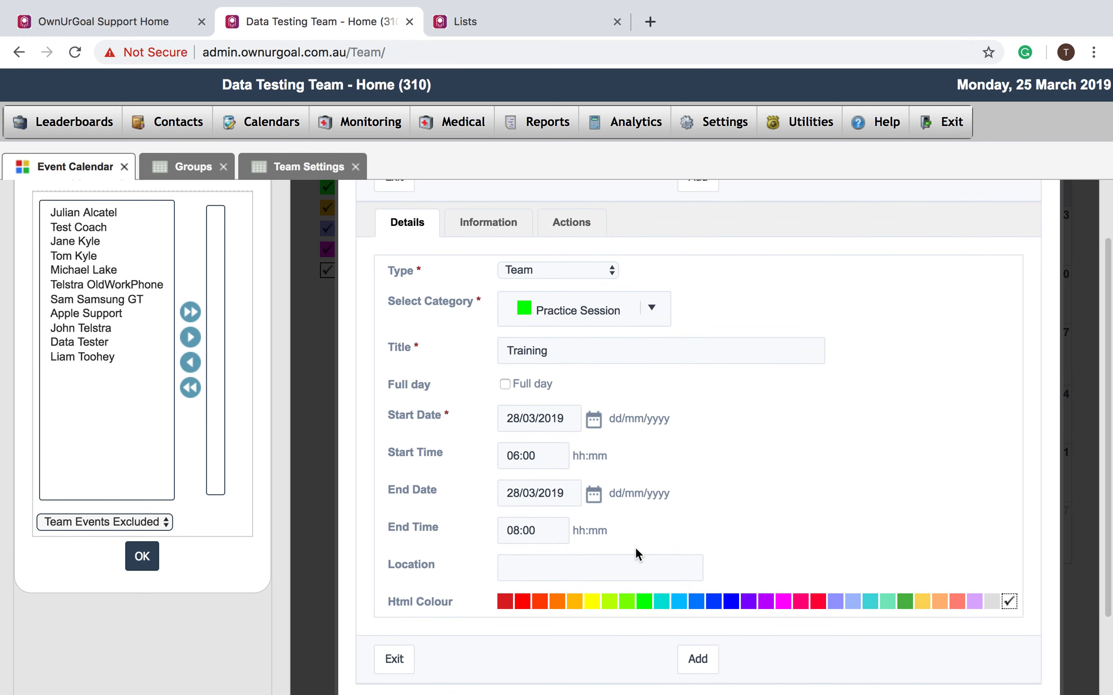
# - Replace the event location with Sleeman Sports Complex from the suggestions
pyautogui.click(619, 562)
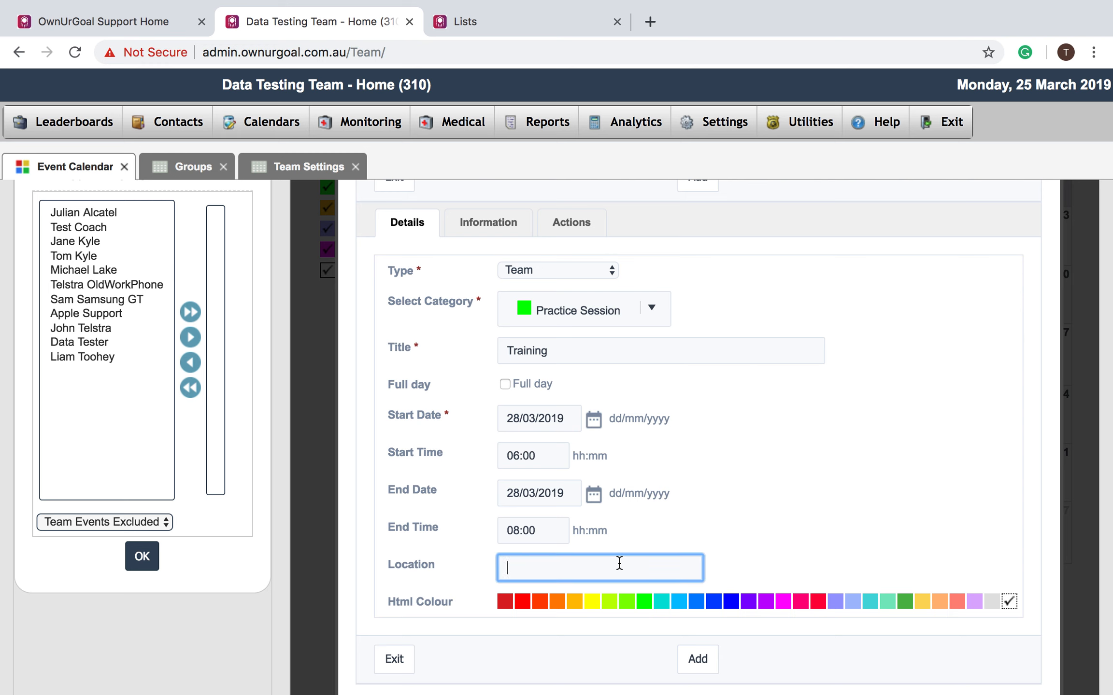
pyautogui.write('Q')
pyautogui.write('AS')
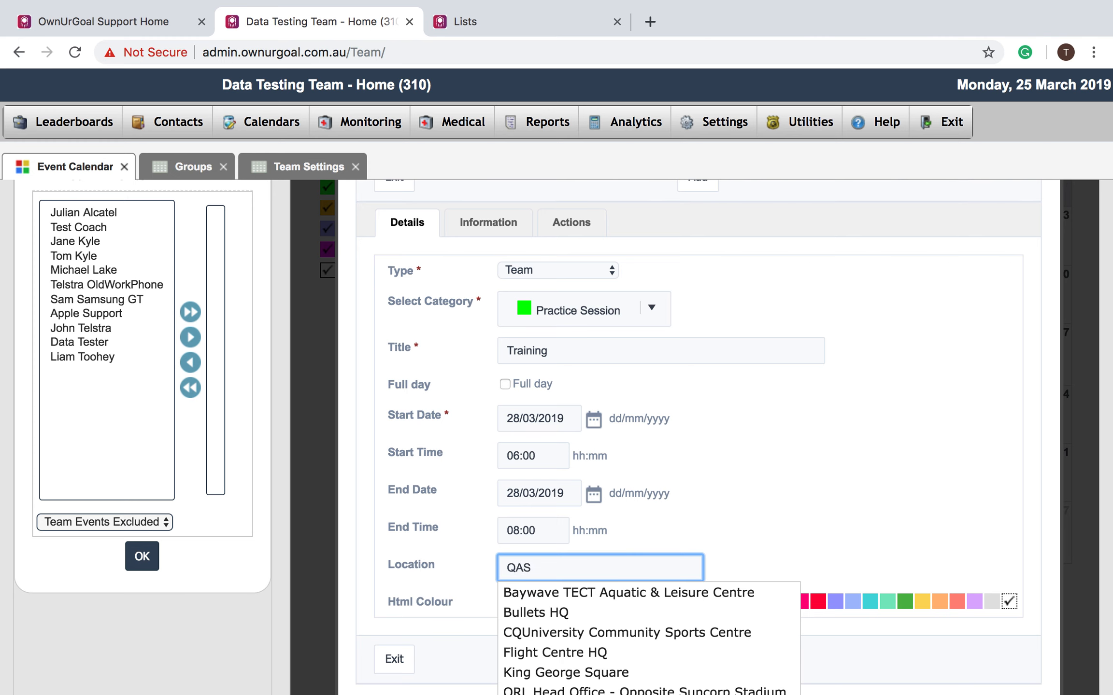
pyautogui.click(628, 593)
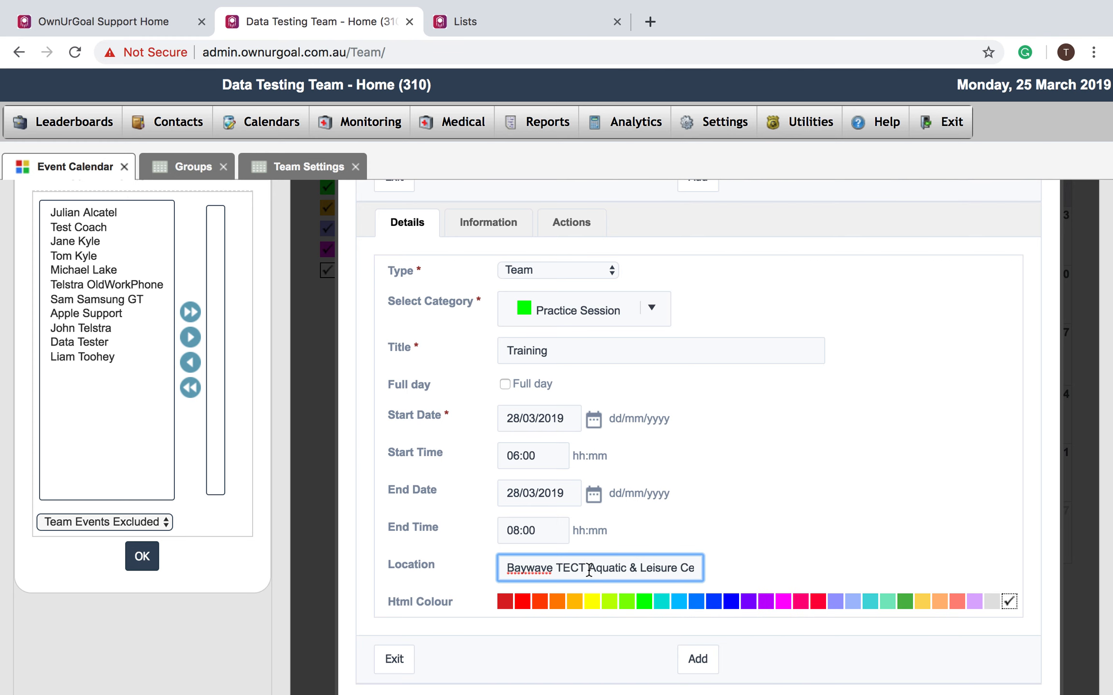
pyautogui.doubleClick(691, 569)
pyautogui.press('super+a')
pyautogui.press('BackSpace')
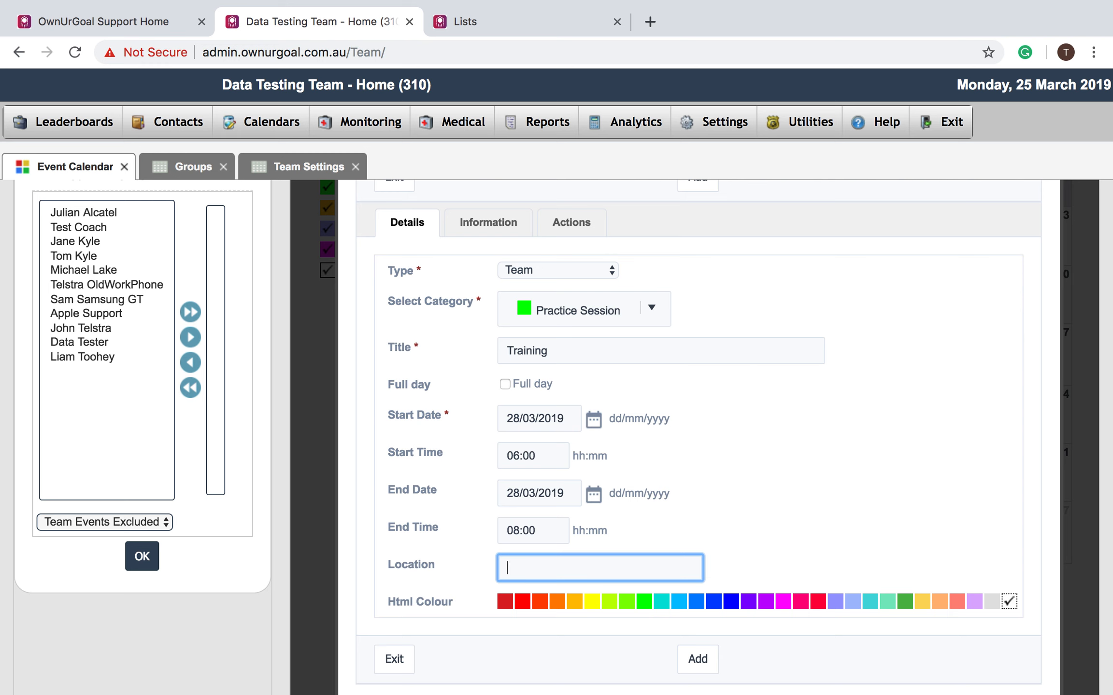
pyautogui.write('Sleeman Sports Complex')
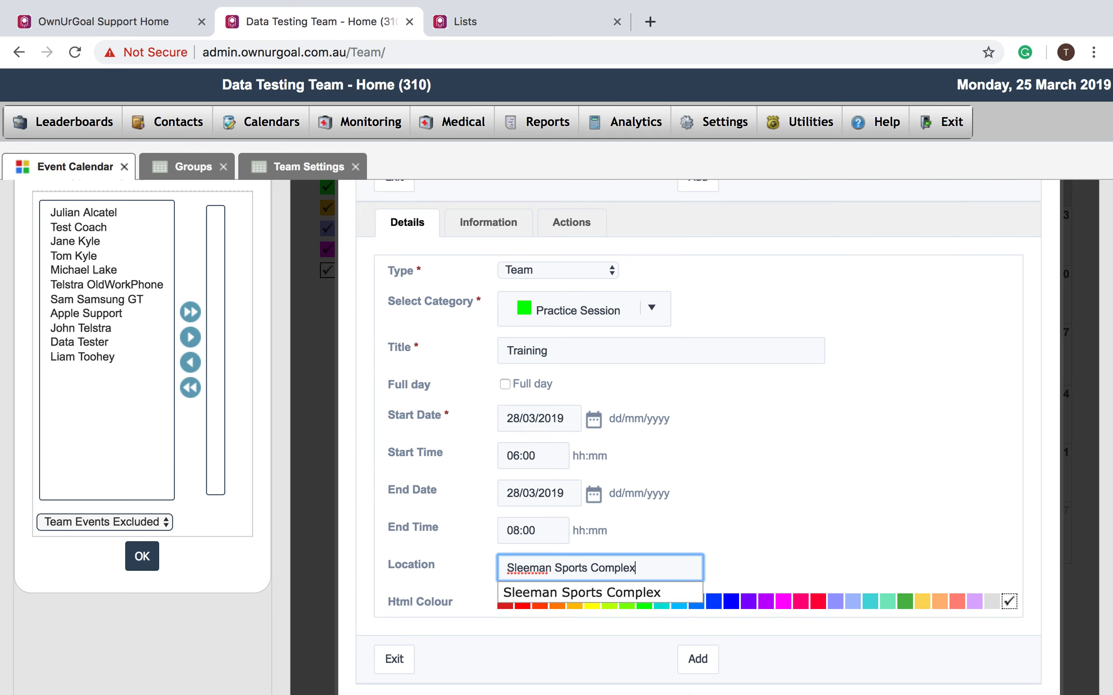
pyautogui.click(625, 595)
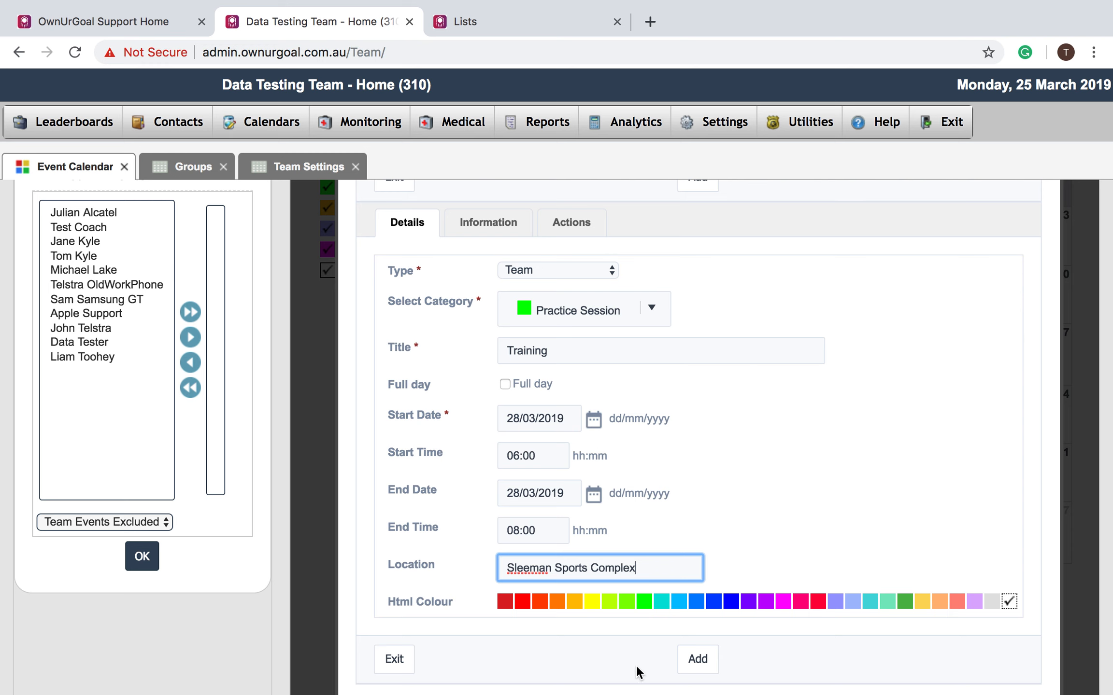
# - Add the Training event, then reopen it from Thursday 28 March on the calendar
pyautogui.click(697, 660)
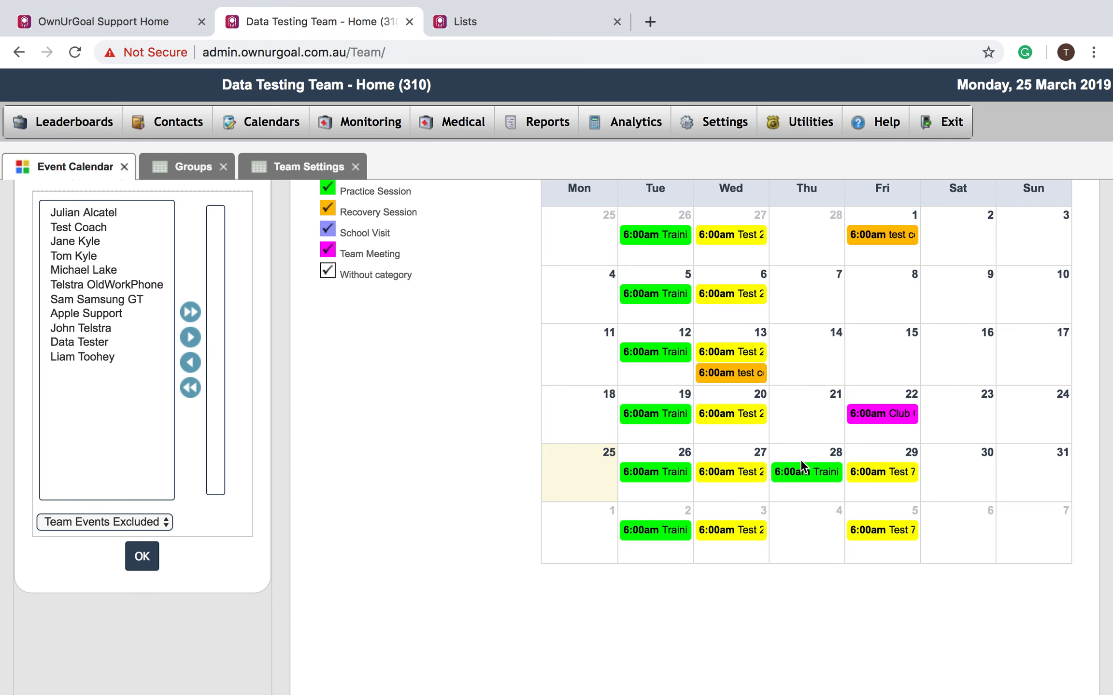
pyautogui.click(802, 478)
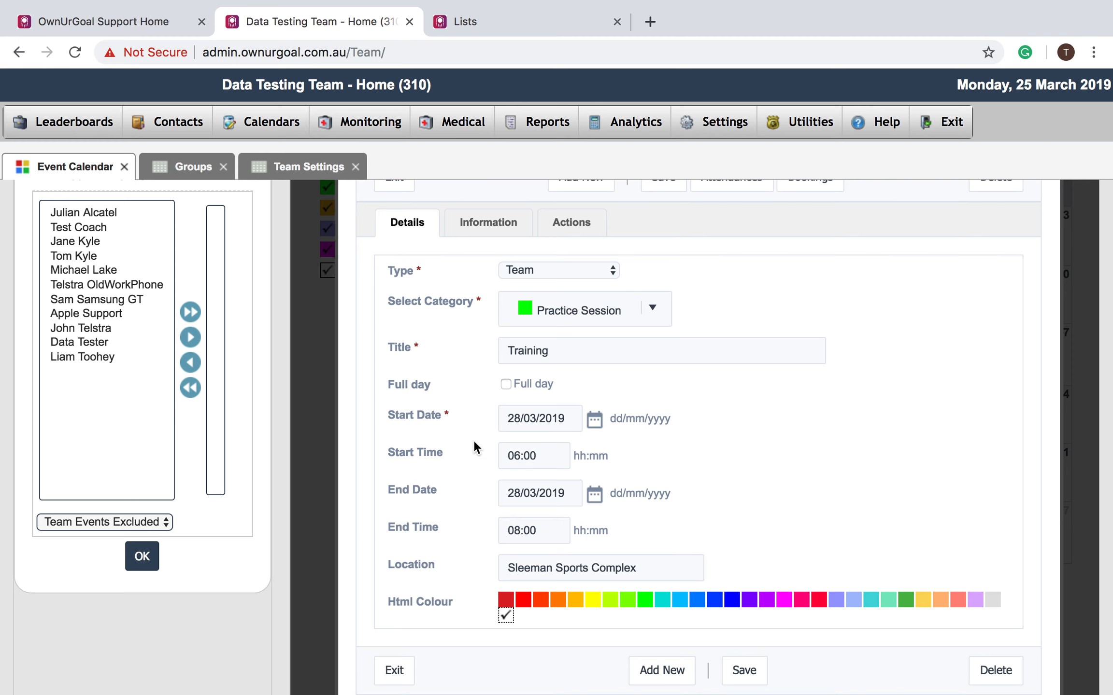
pyautogui.scroll(1, 473, 440)
# - Write 'Bring water bottle and ball' in the event's Information notes and show its Actions
pyautogui.click(489, 240)
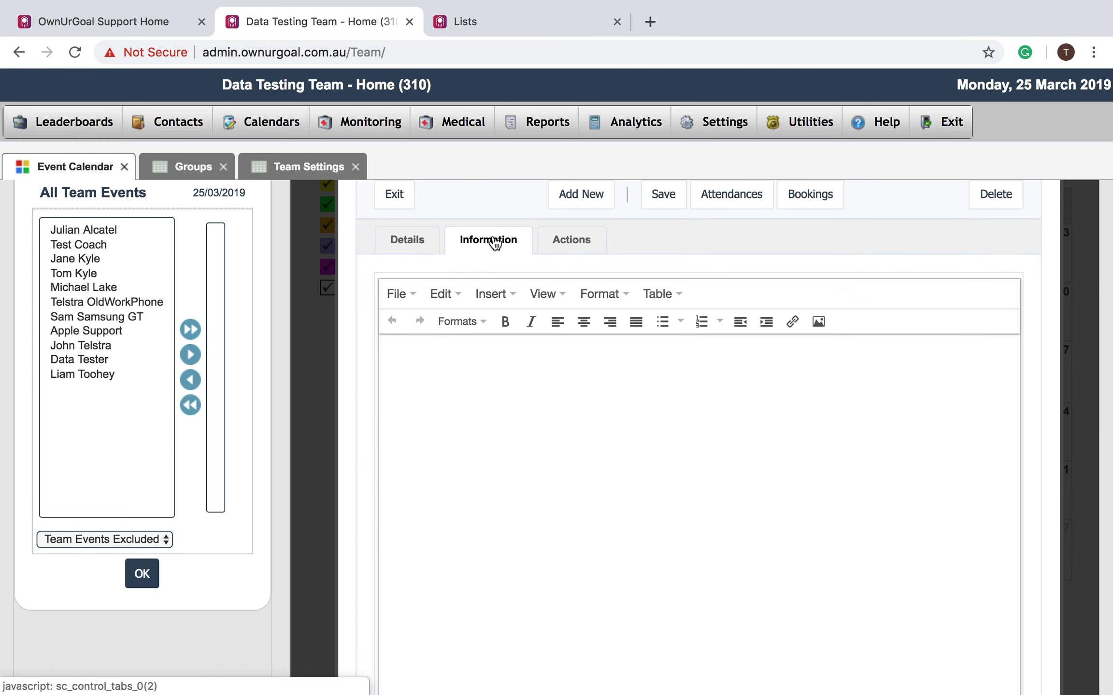
pyautogui.click(458, 385)
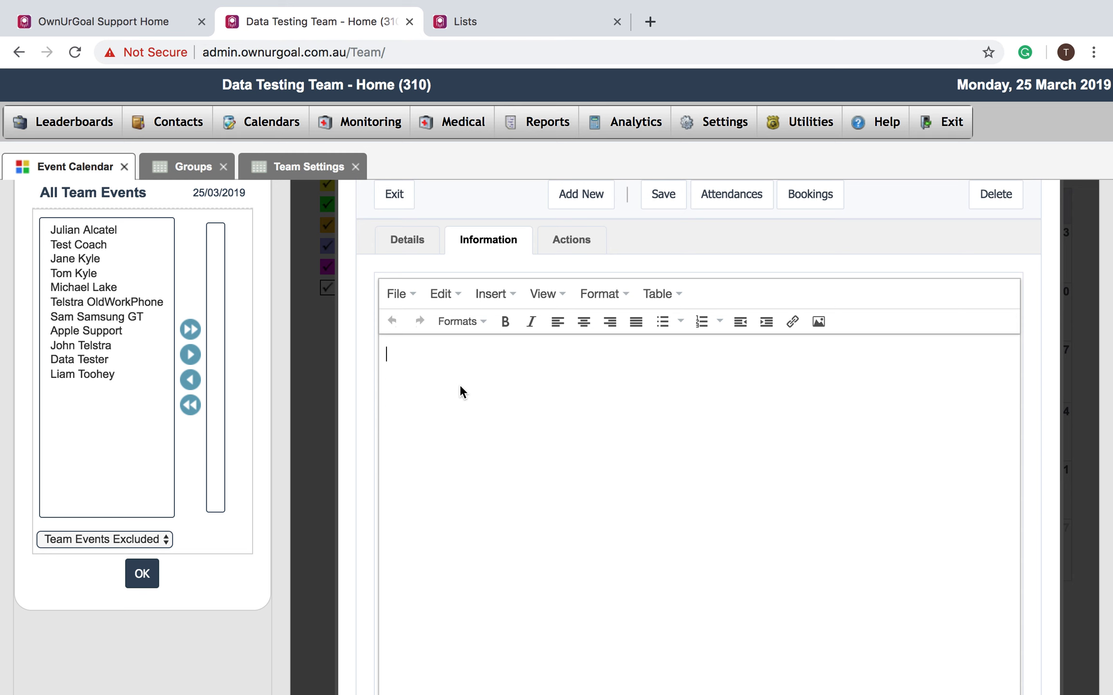
pyautogui.write('Bring water bottle and ball')
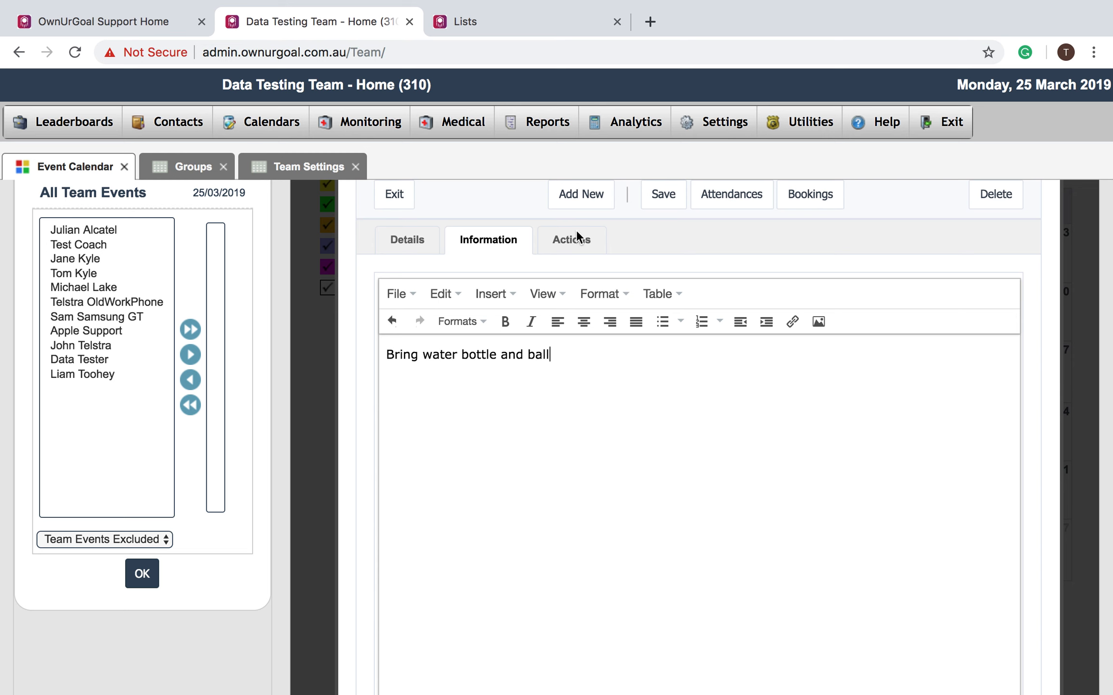
pyautogui.click(577, 242)
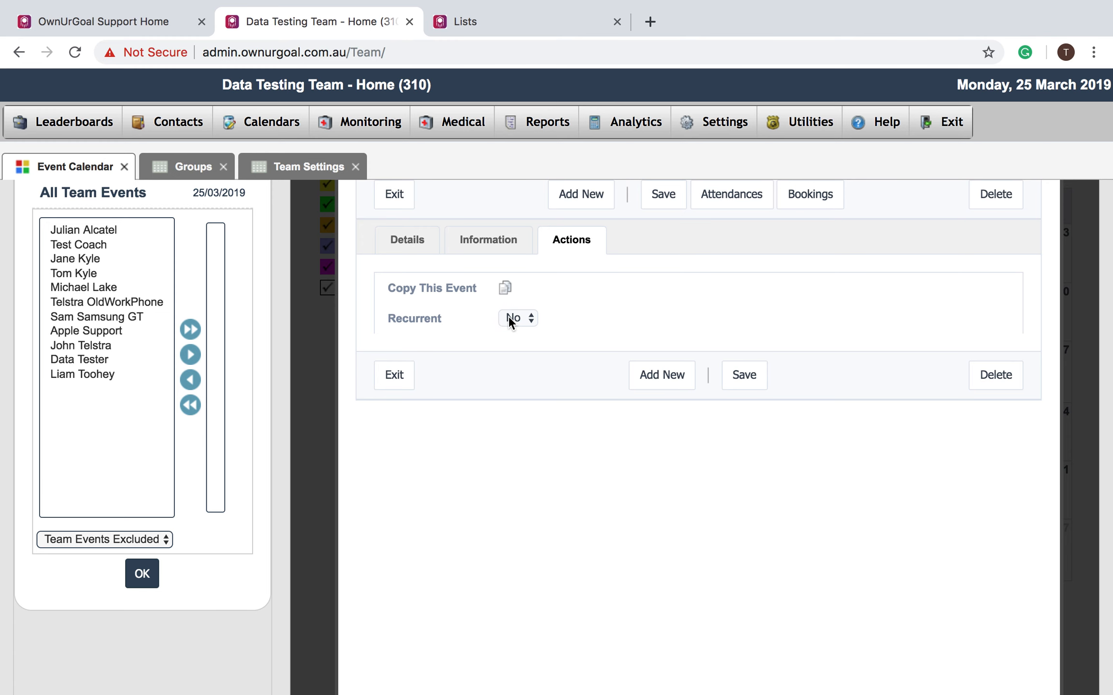
# - Copy the Training event to 01/04/2019 and acknowledge the Event Copied alert
pyautogui.click(504, 289)
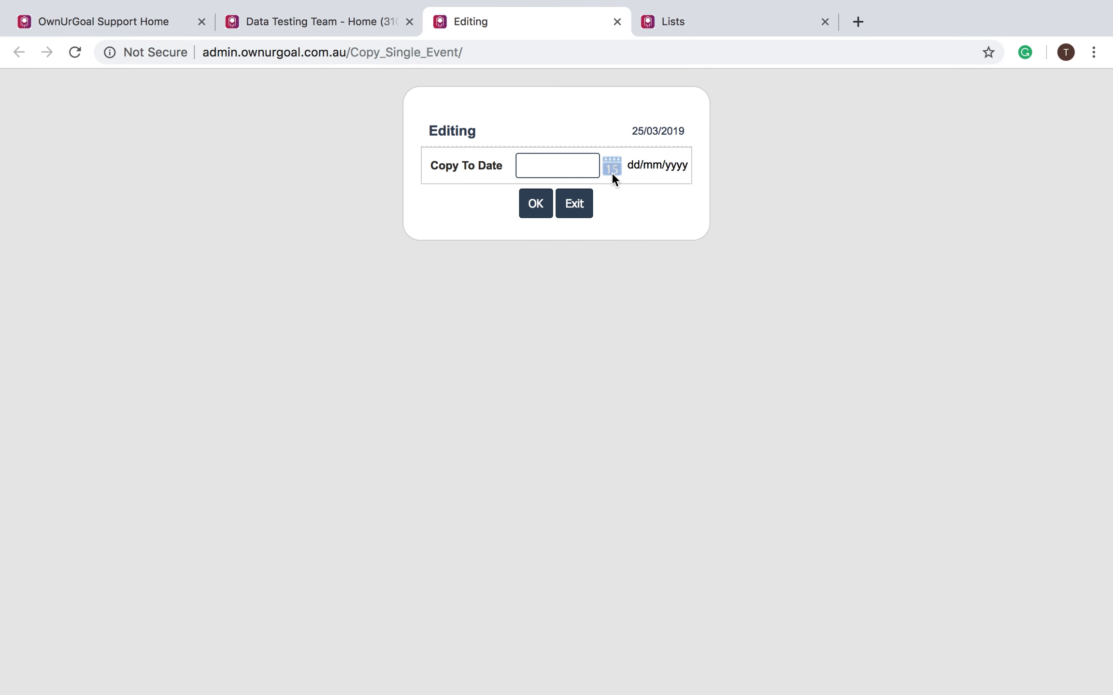
pyautogui.click(611, 172)
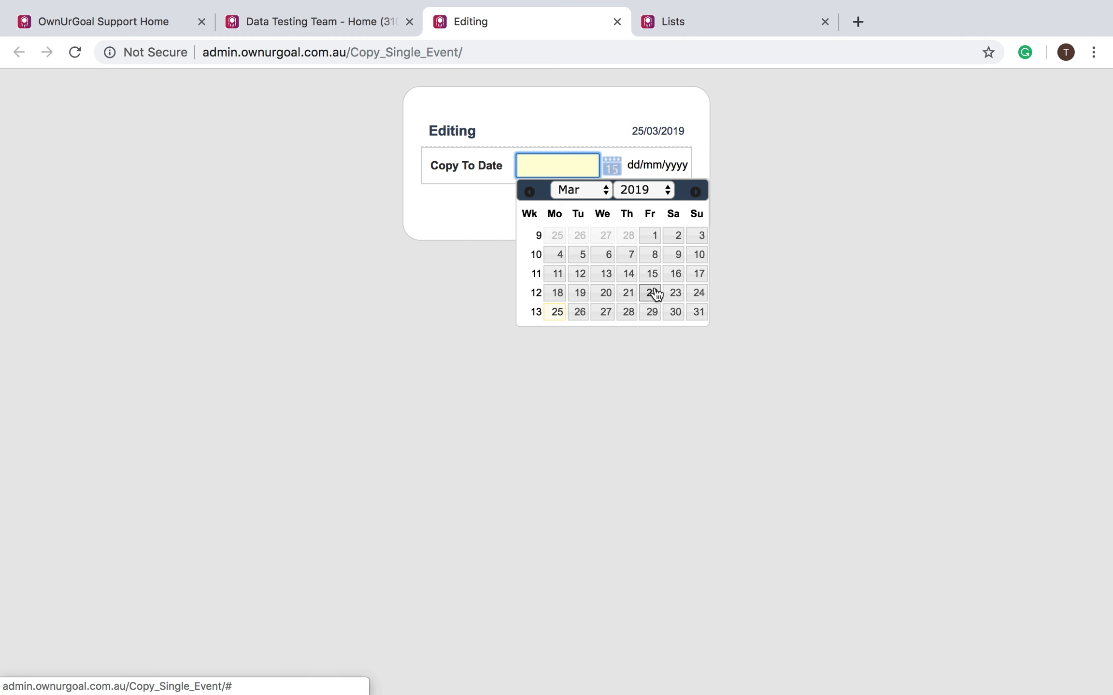
pyautogui.click(696, 193)
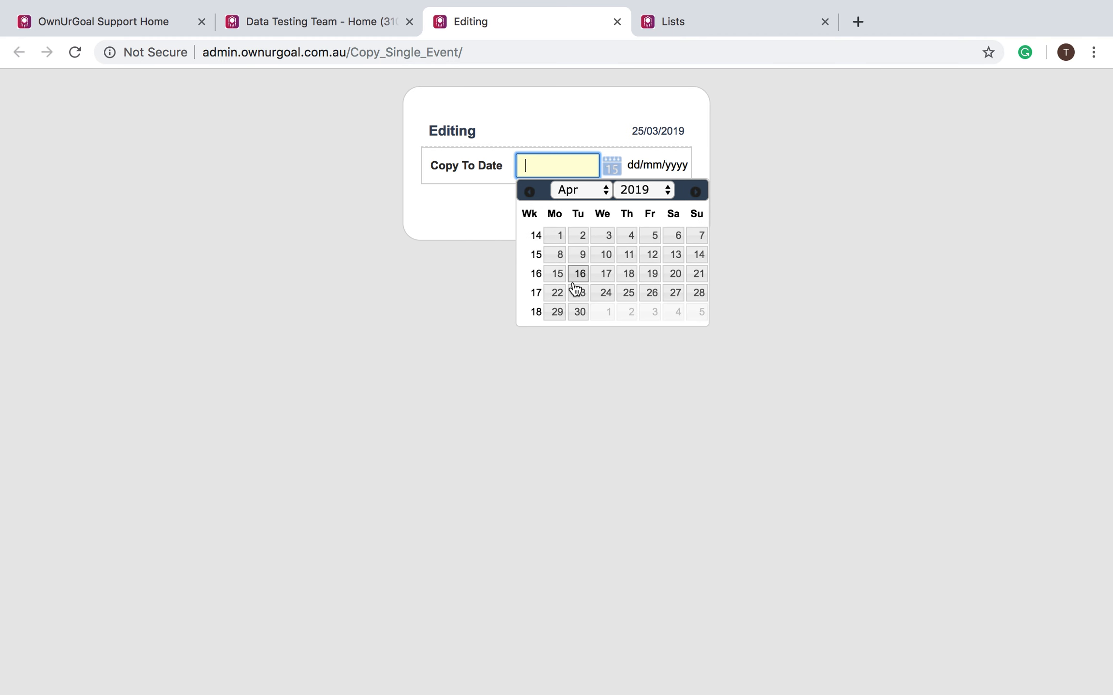
pyautogui.click(559, 236)
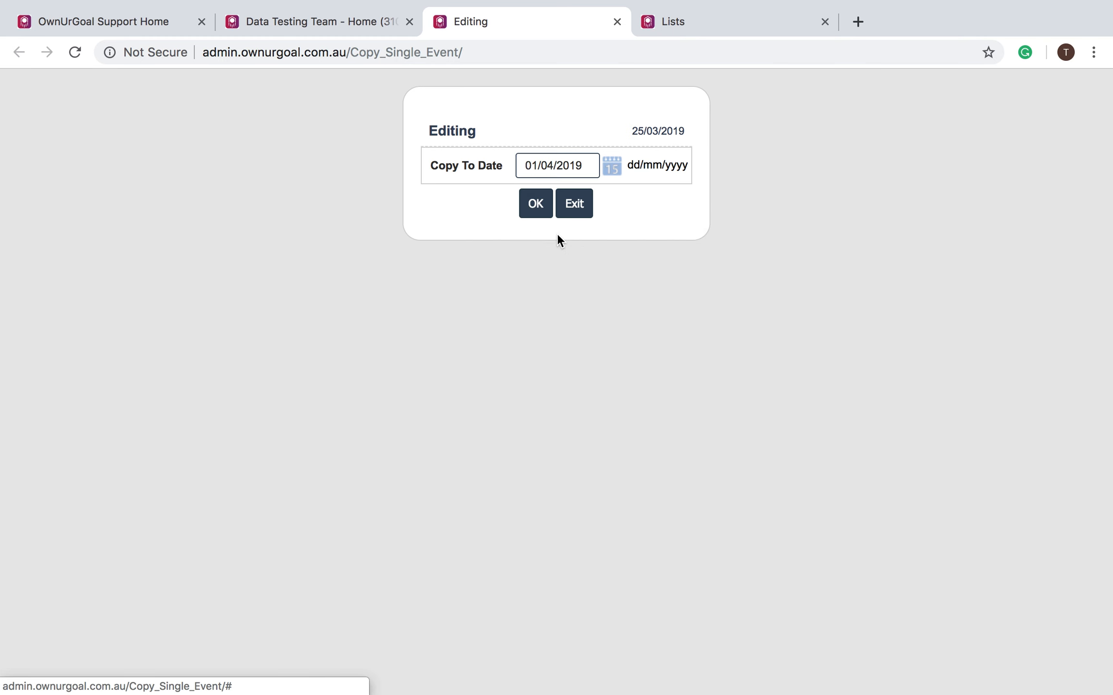
pyautogui.click(543, 207)
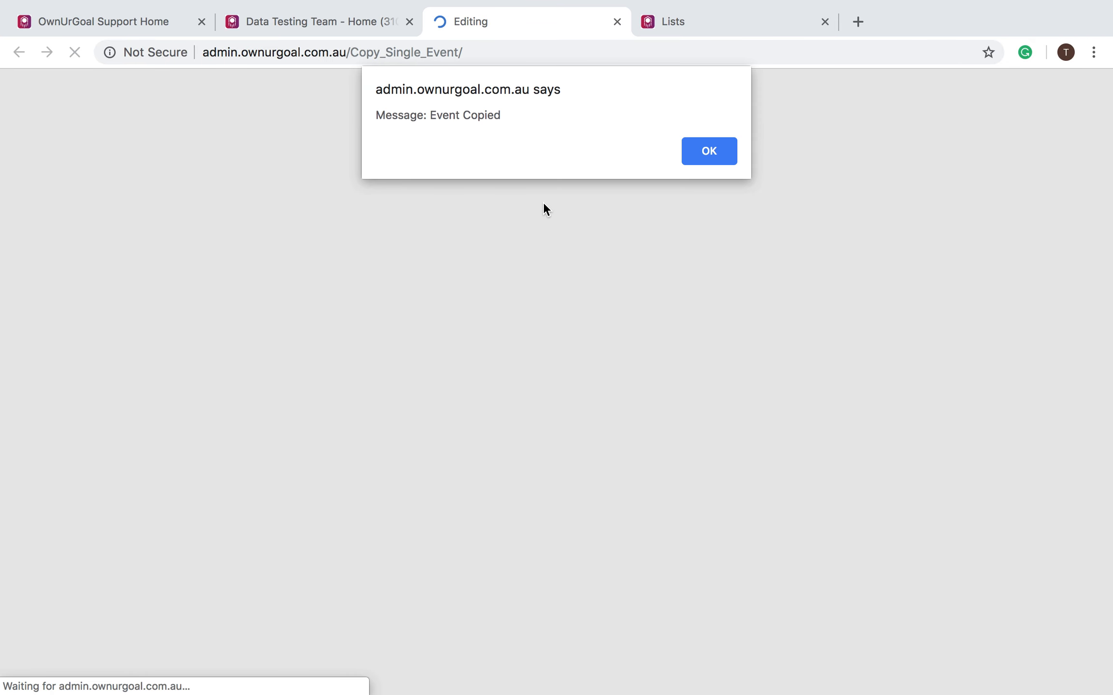
pyautogui.click(698, 153)
# - Save the Training event on the Team page, then delete its 1 April copy
pyautogui.click(337, 25)
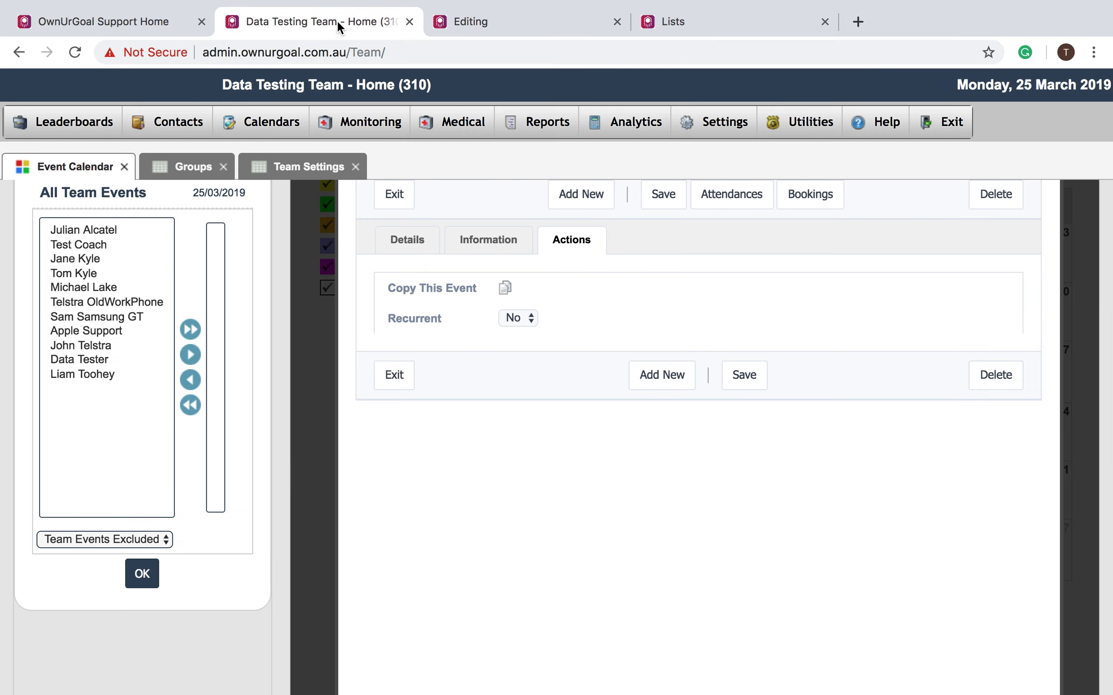
pyautogui.click(746, 377)
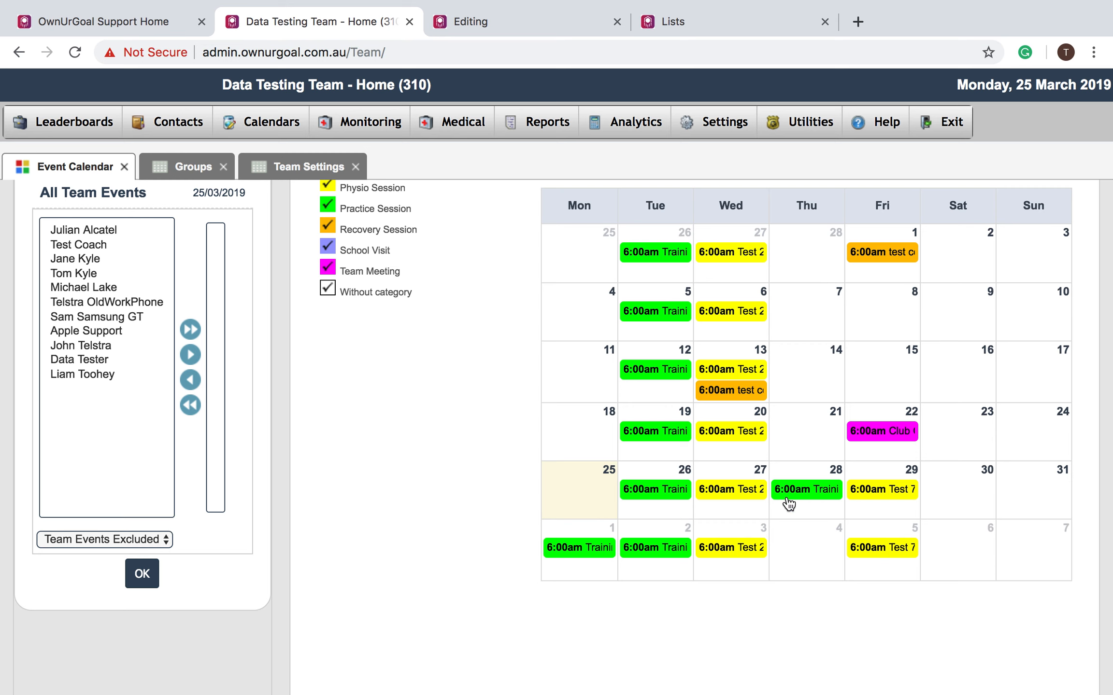
pyautogui.click(578, 549)
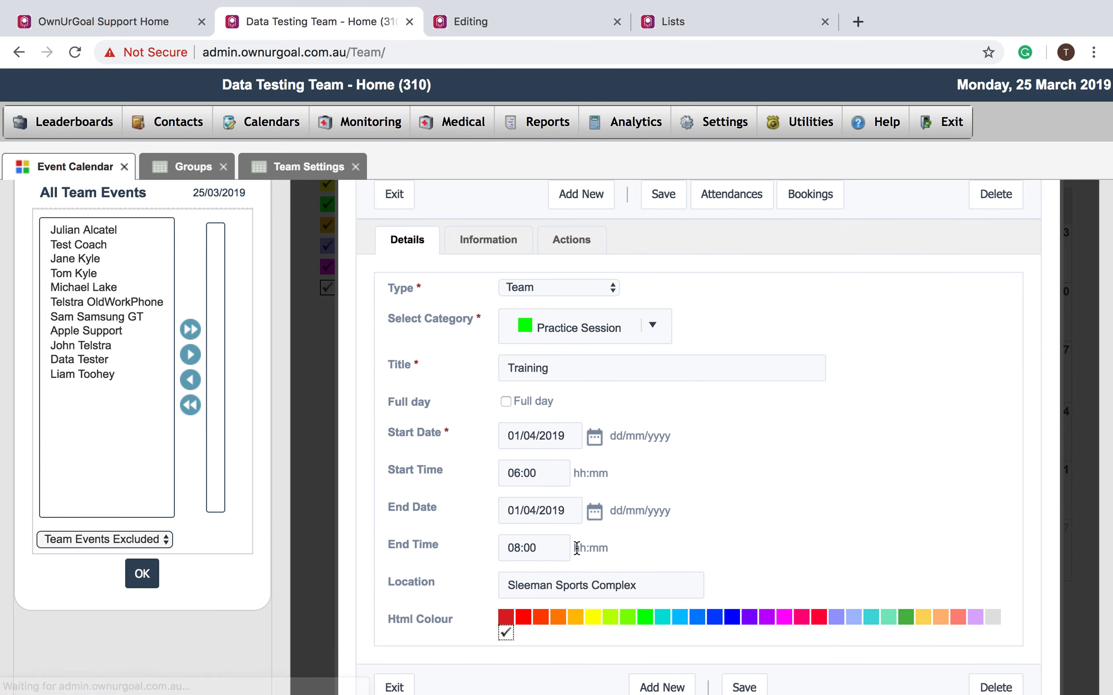
pyautogui.scroll(-1, 576, 548)
pyautogui.click(994, 647)
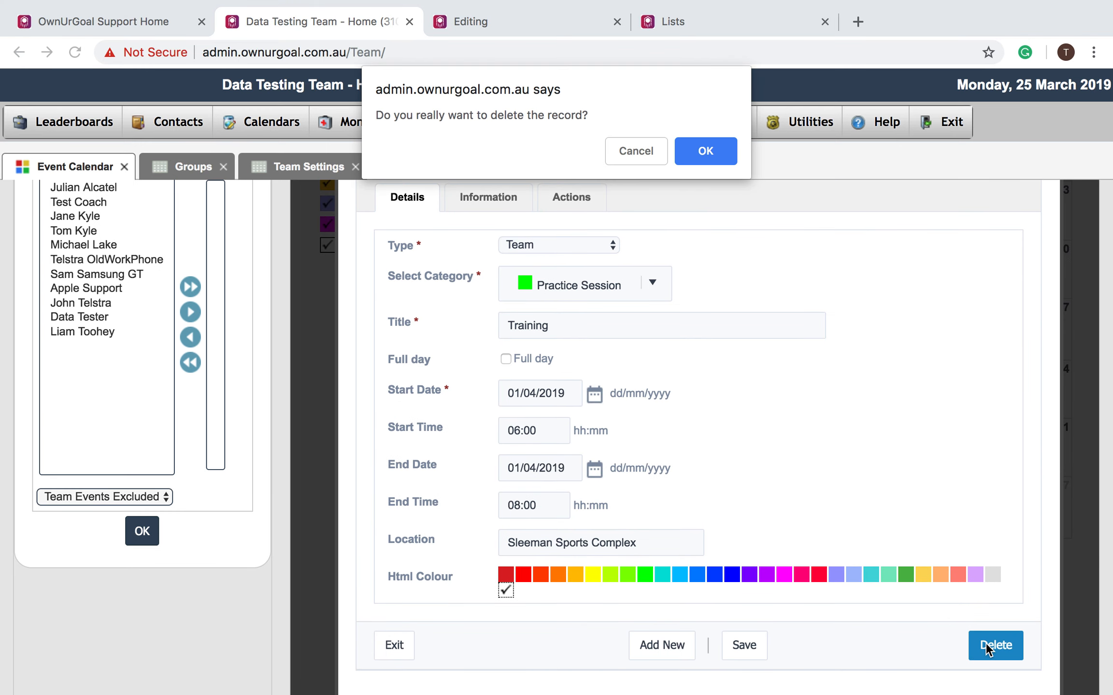
pyautogui.click(711, 151)
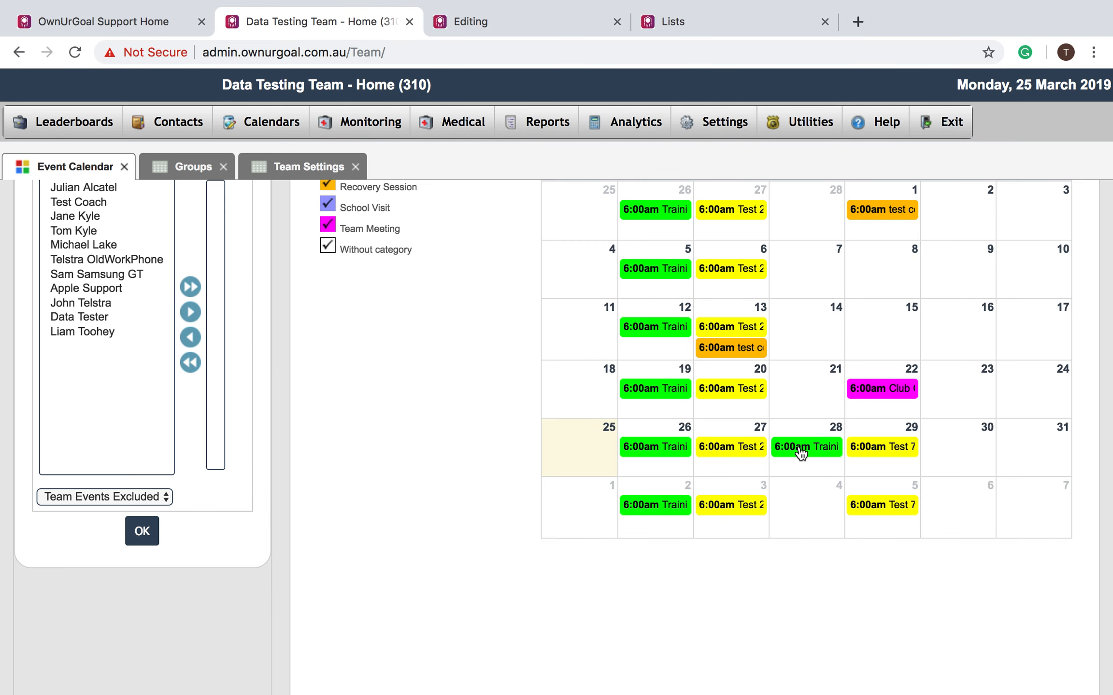
pyautogui.scroll(3, 484, 474)
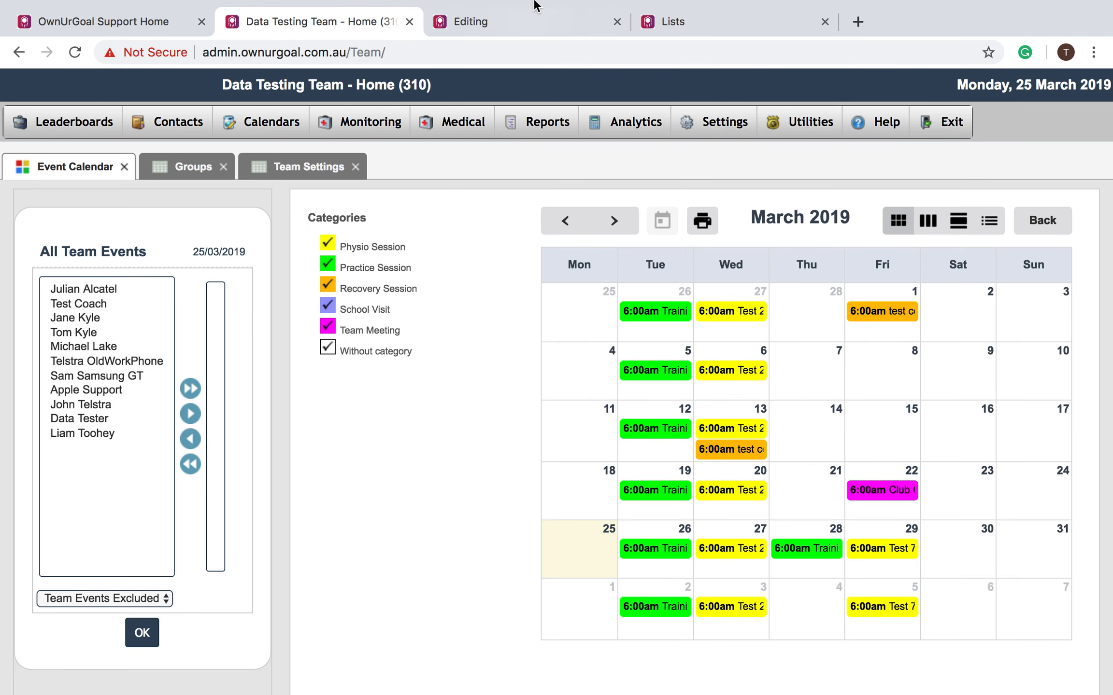